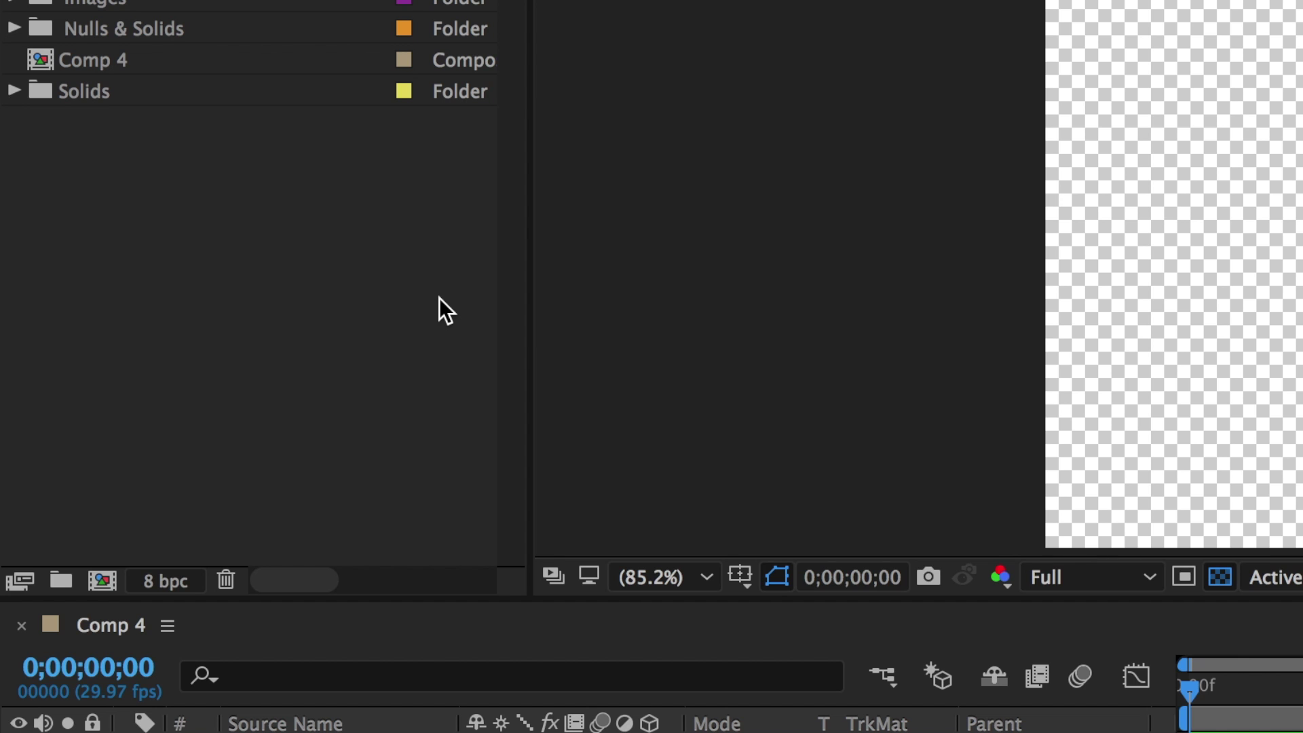
Step: Create a new 1200 × 1200, 2-second composition and add a white solid of the same size
right_click(430, 298)
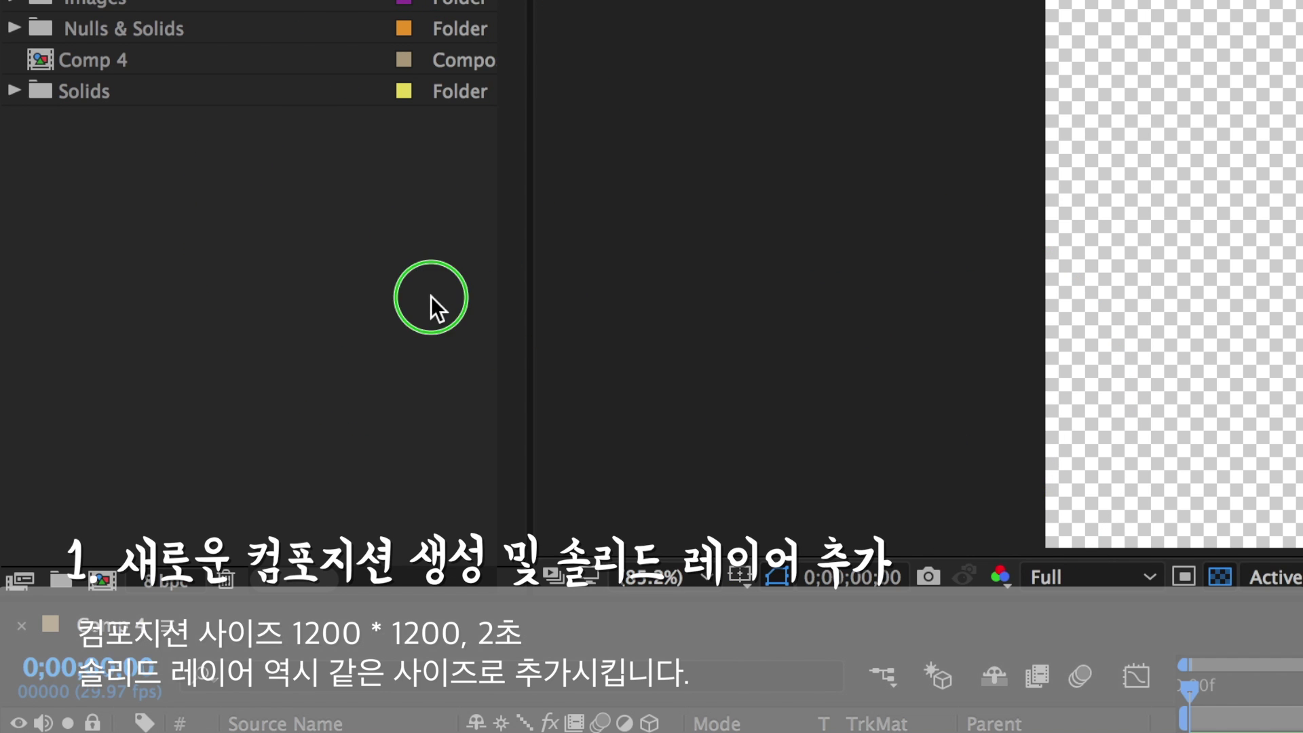
click(481, 319)
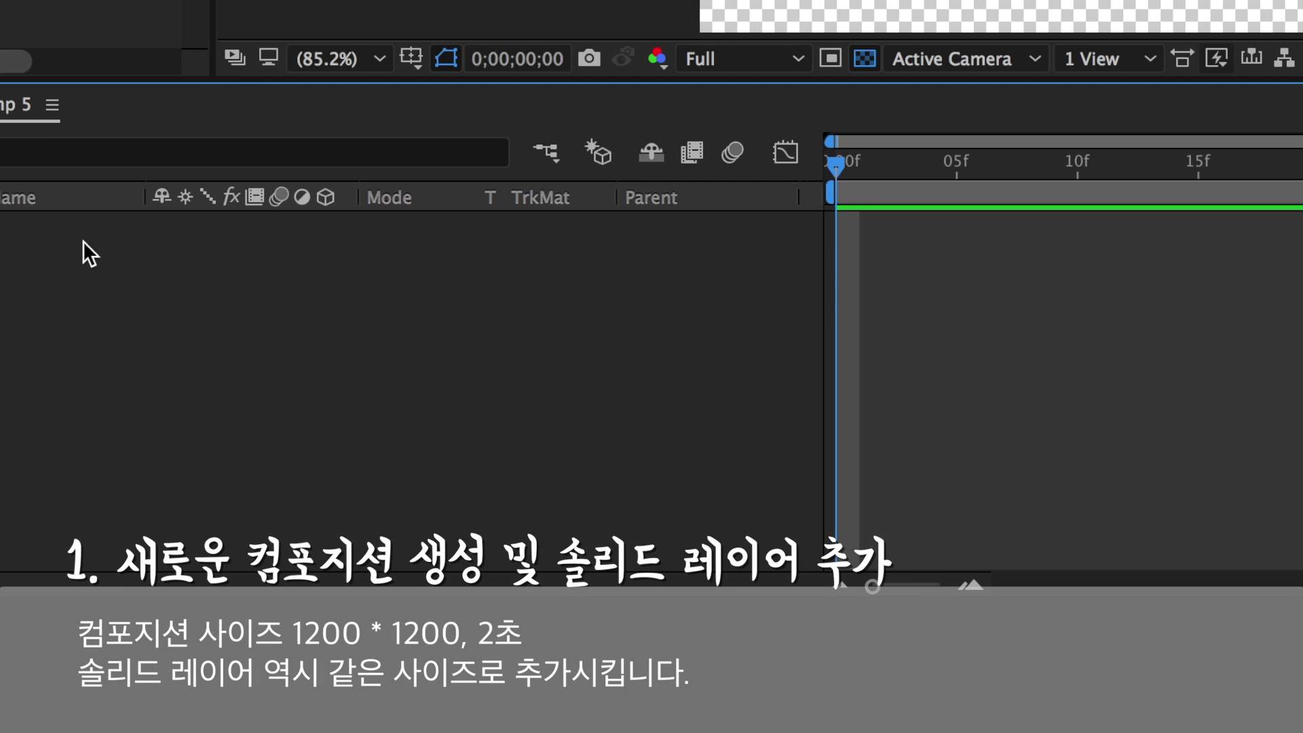
right_click(70, 292)
mouse_move(116, 302)
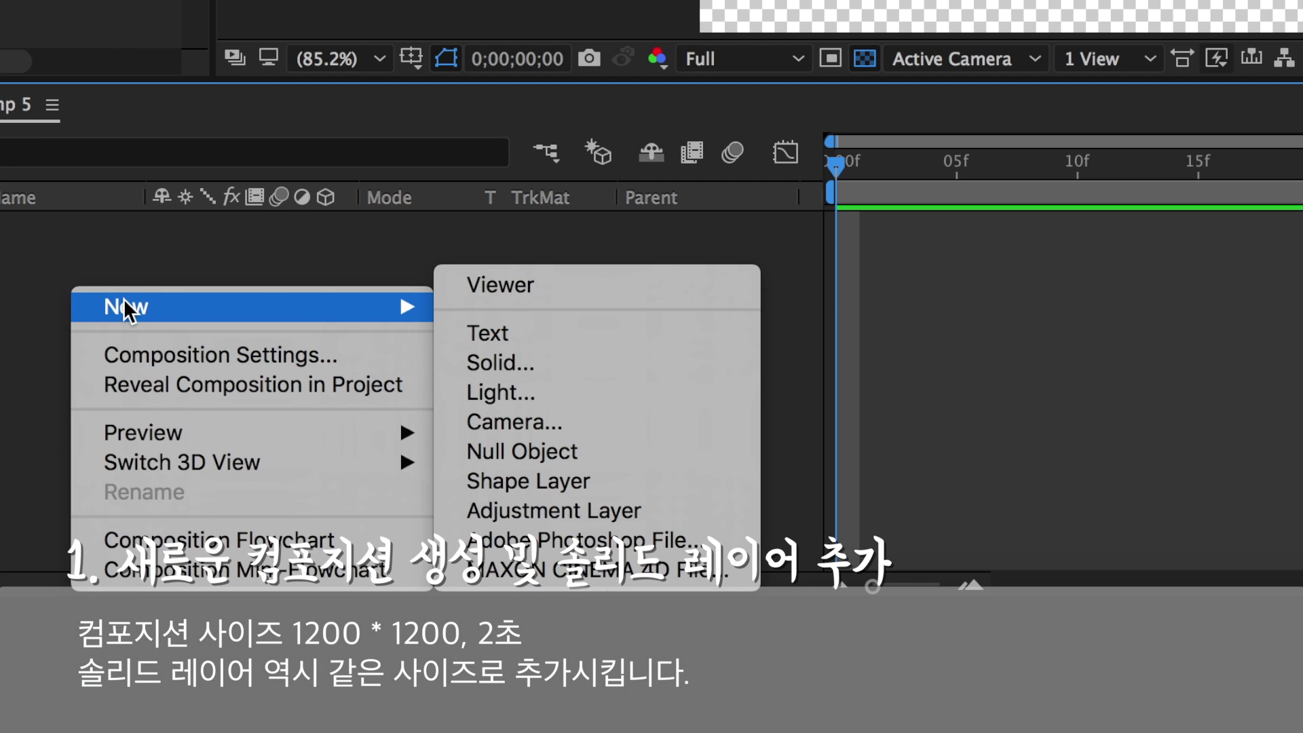
click(573, 364)
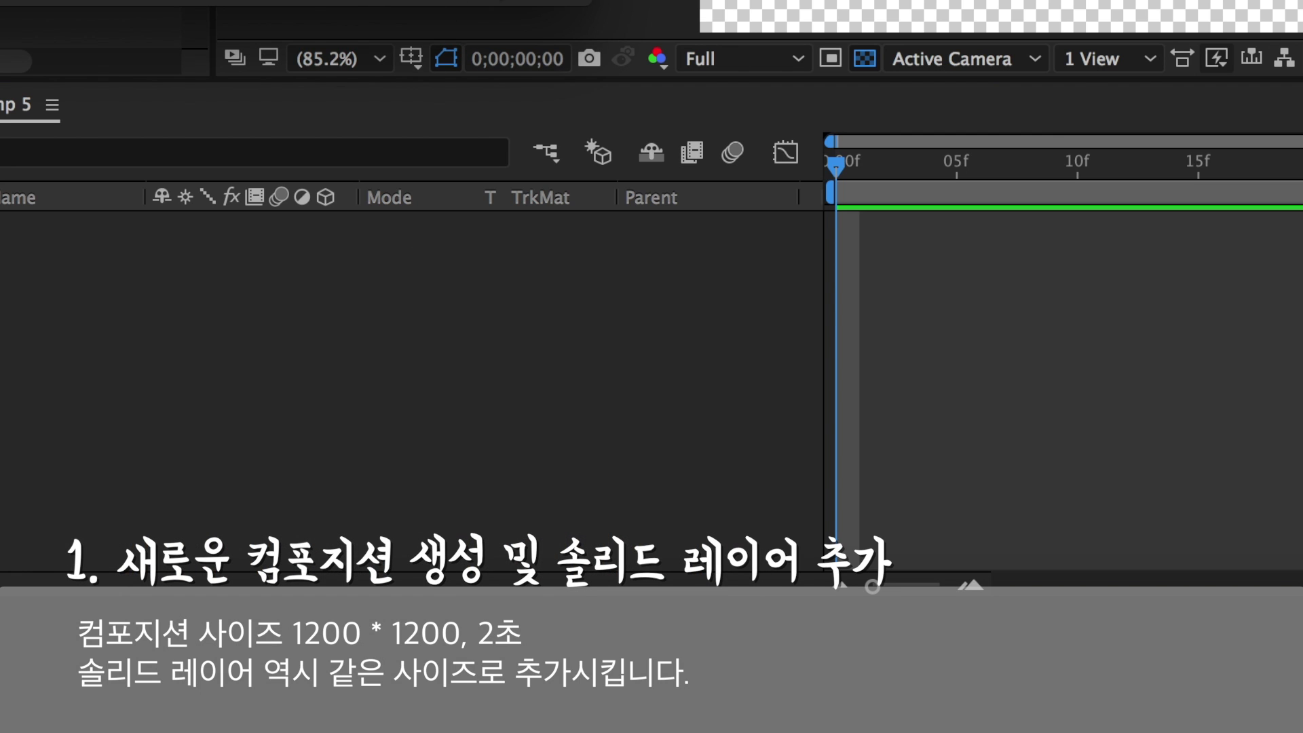
key(Return)
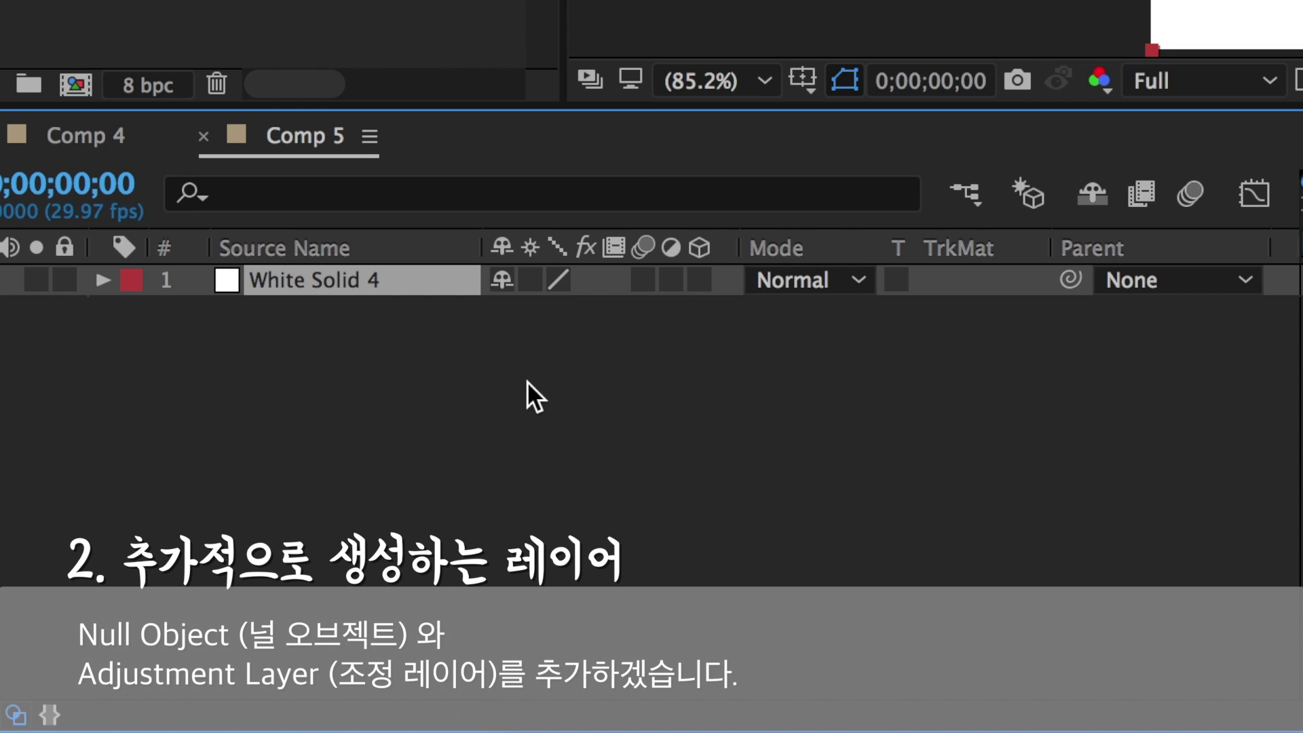
Step: Add a null object and an adjustment layer to the composition above the white solid
right_click(526, 381)
mouse_move(596, 383)
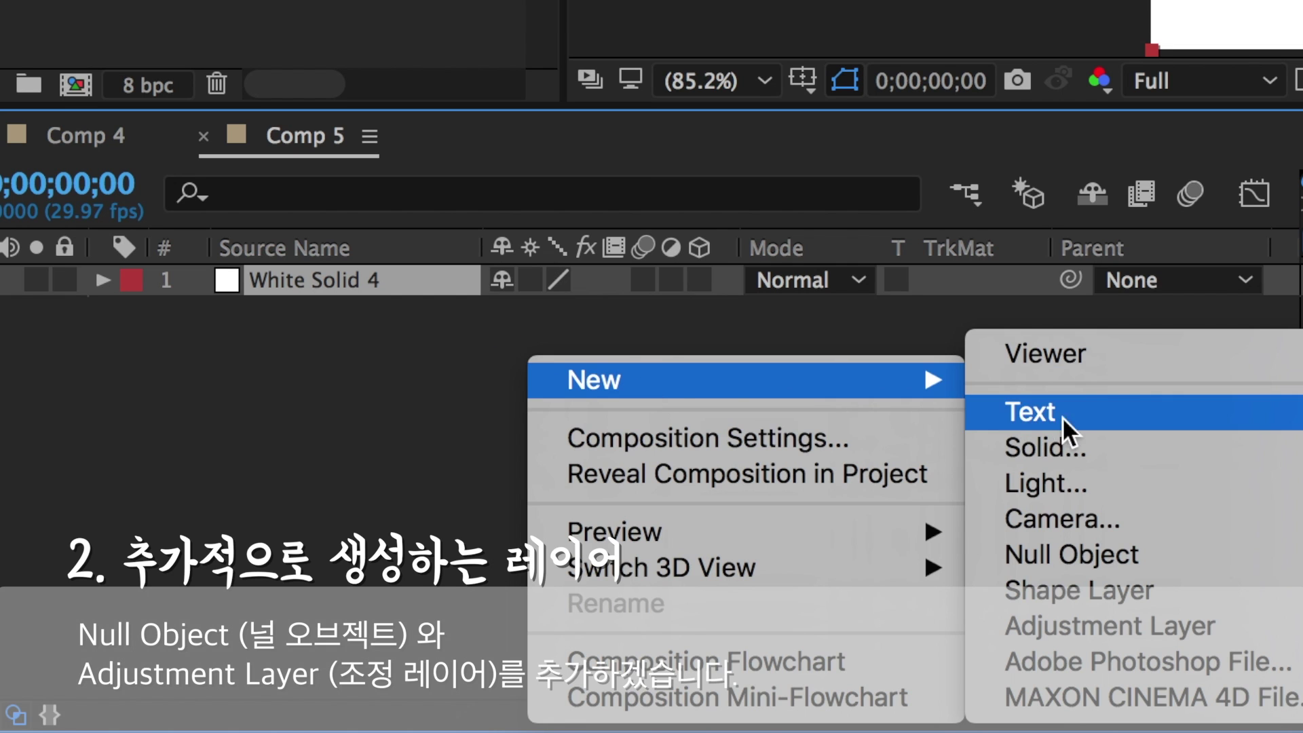
click(1096, 559)
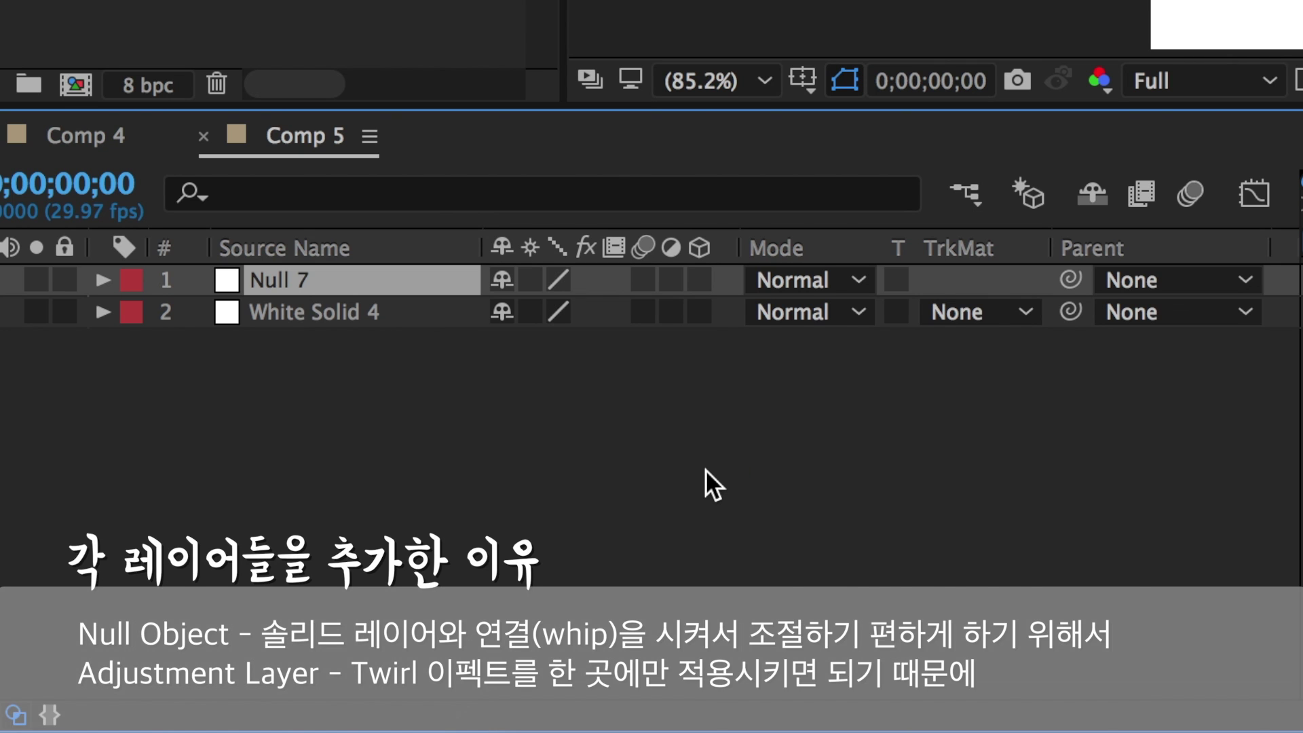
right_click(705, 469)
mouse_move(916, 365)
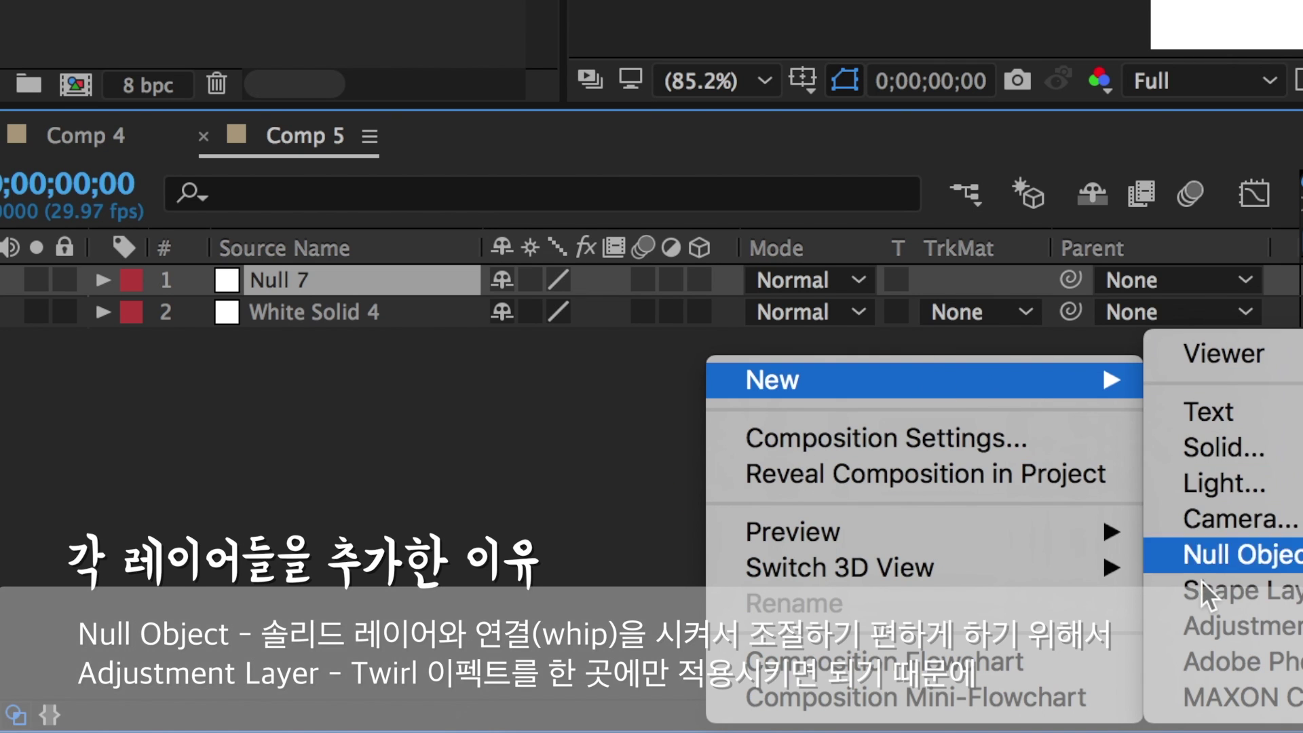
click(1219, 624)
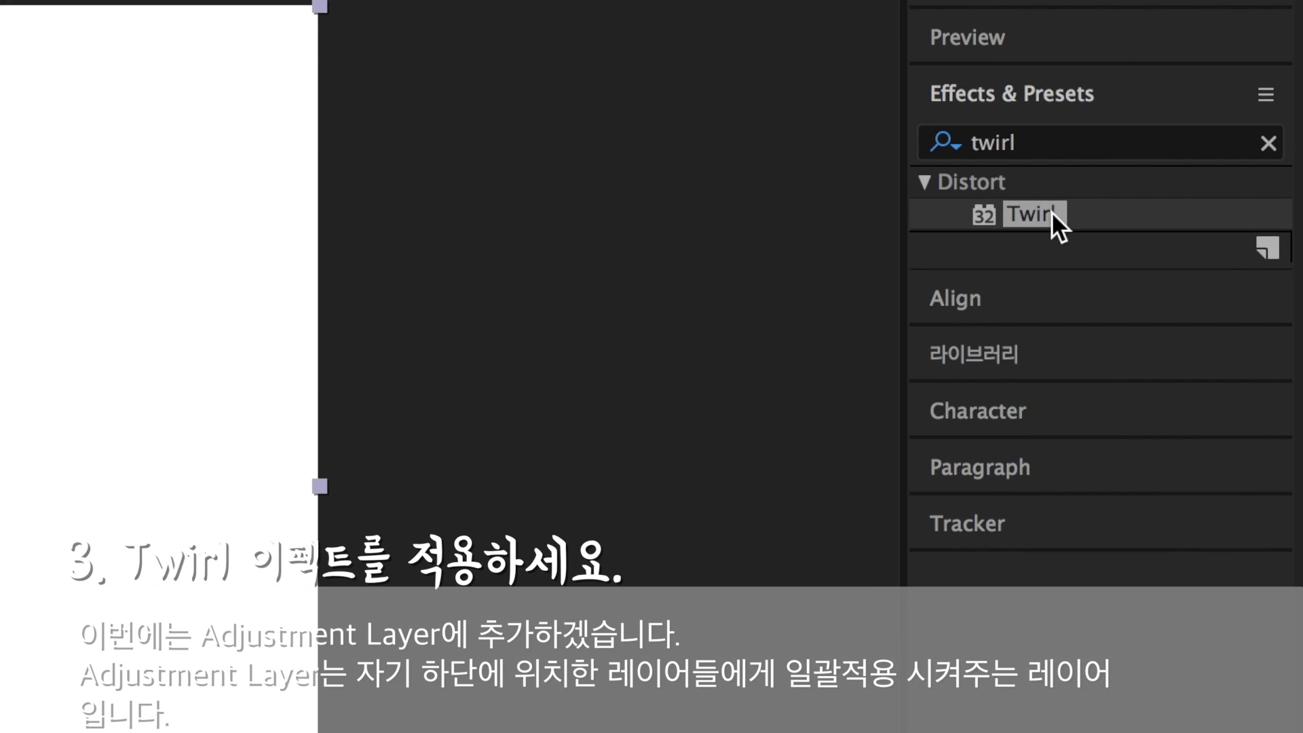
Step: Apply the Twirl effect to the adjustment layer with an angle of 3x+180° and a Twirl Radius of 100
drag(1052, 210, 467, 338)
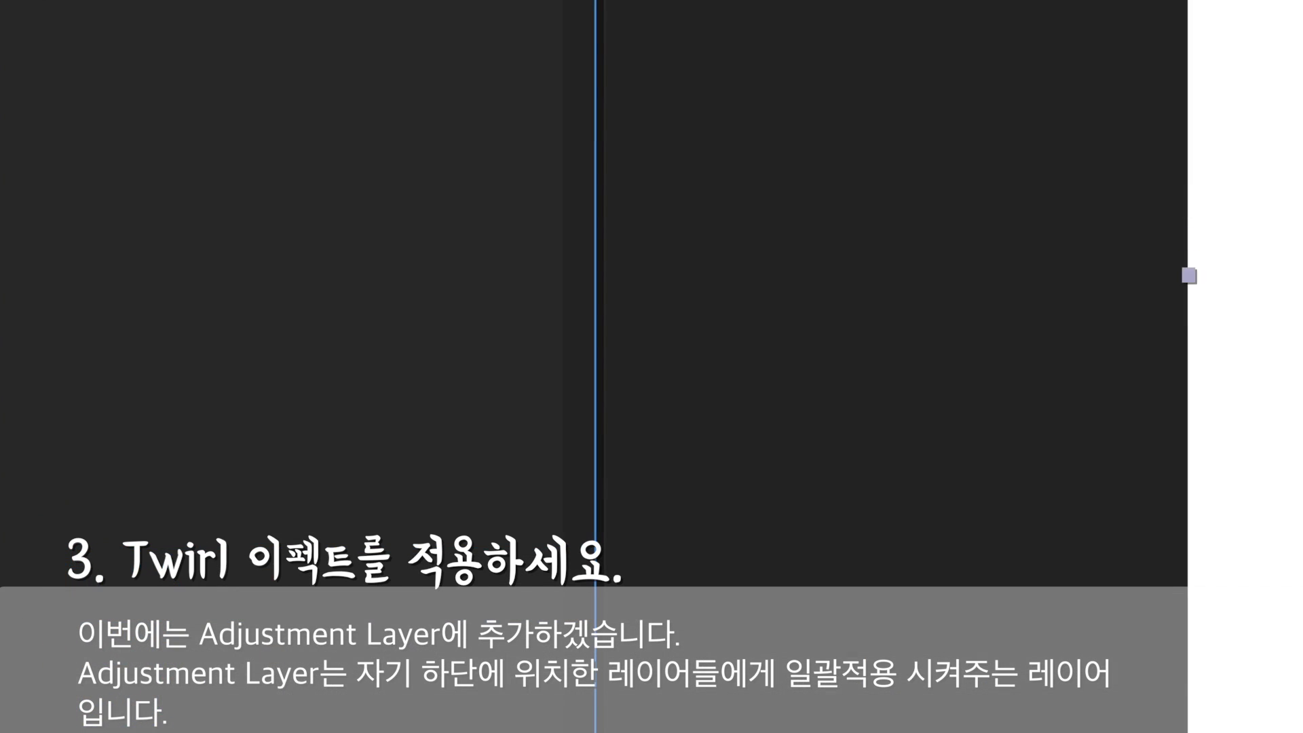
click(338, 143)
text(3)
key(Return)
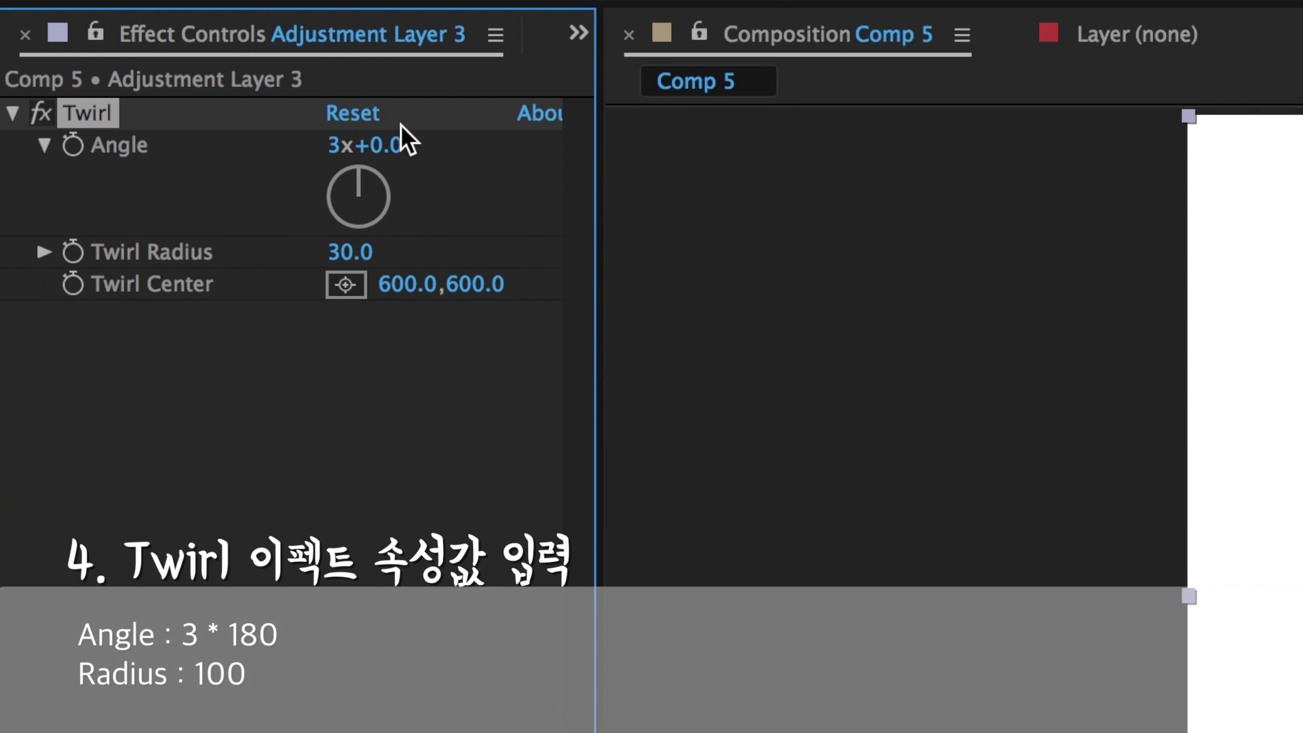
click(394, 141)
text(180)
key(Return)
click(353, 253)
text(1)
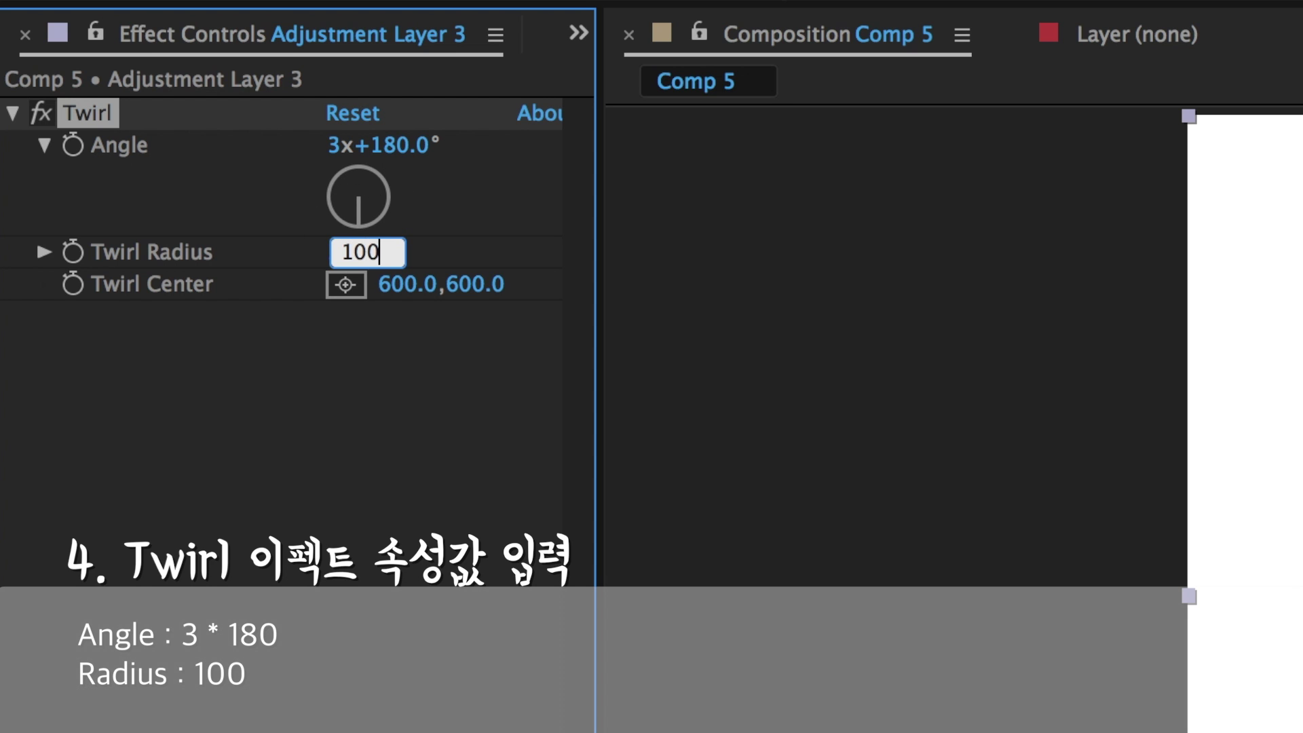
text(00)
key(Return)
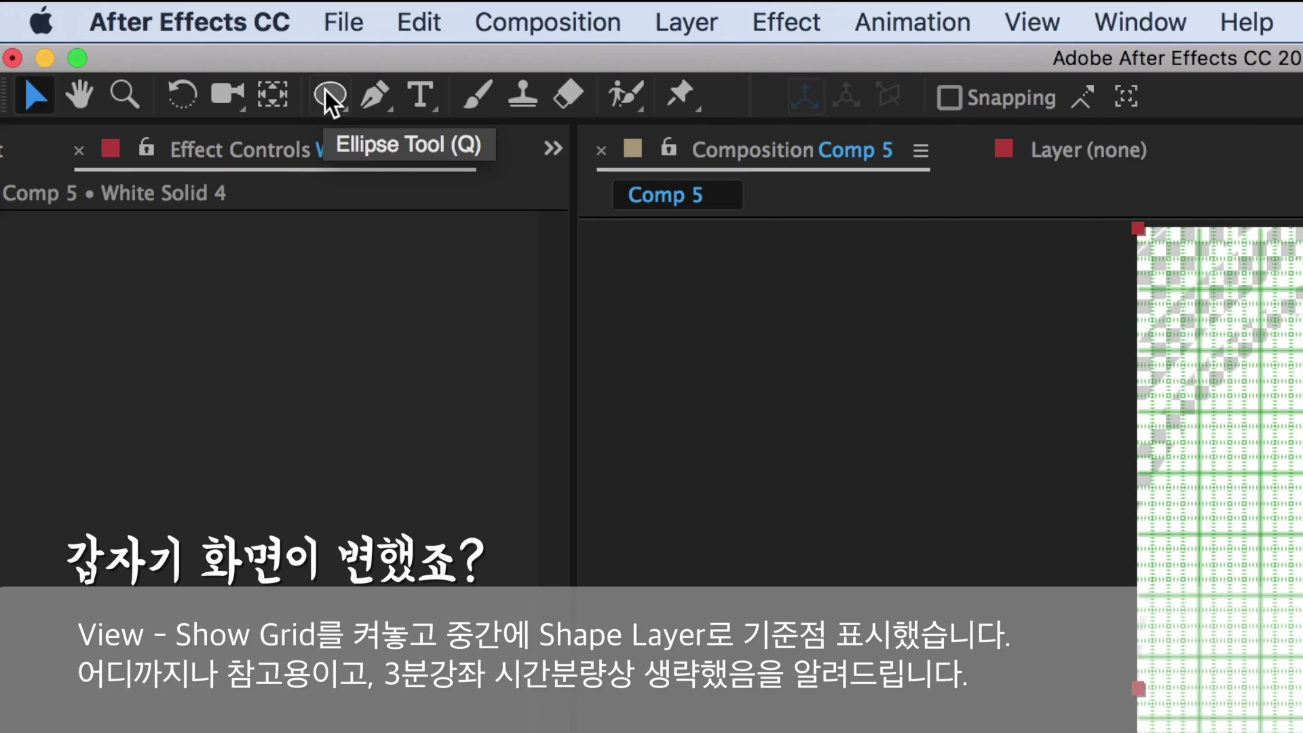
Step: Draw a small elliptical mask on the white solid just outside the composition's right edge and keyframe its Mask Path at frame 0
click(327, 95)
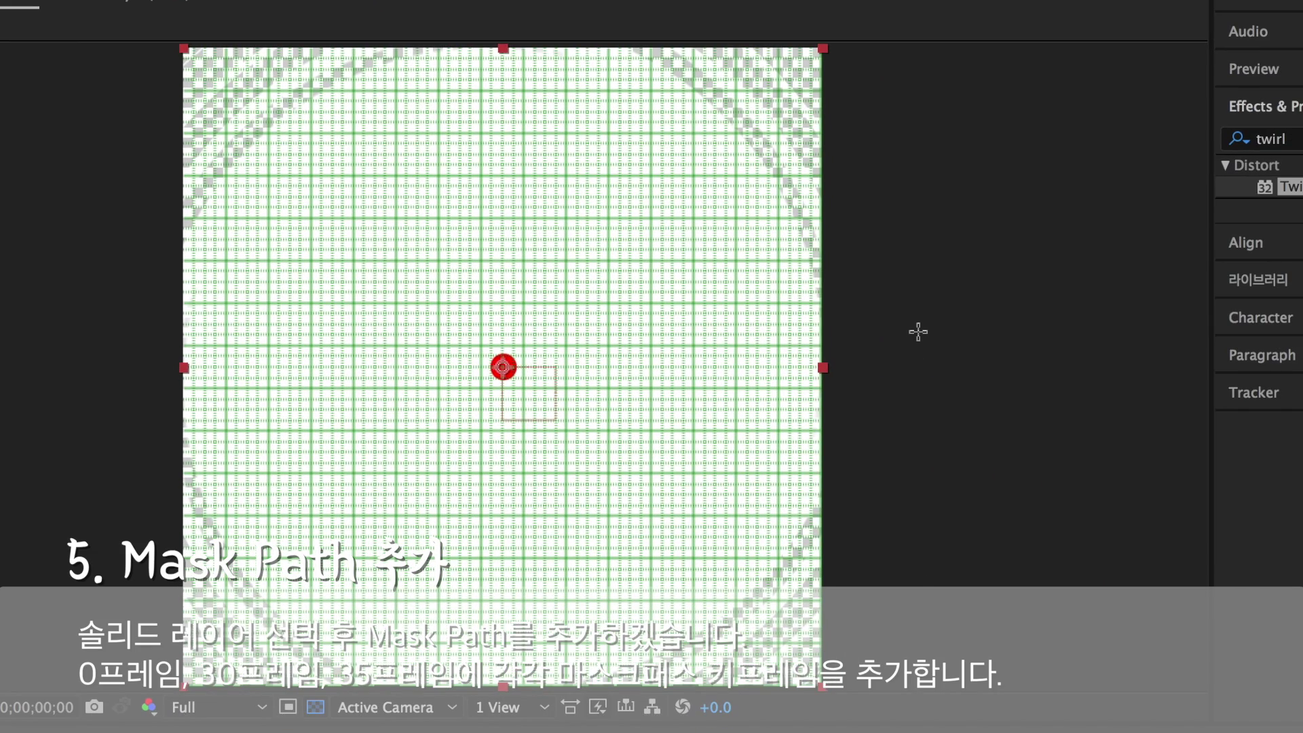
drag(918, 332, 972, 390)
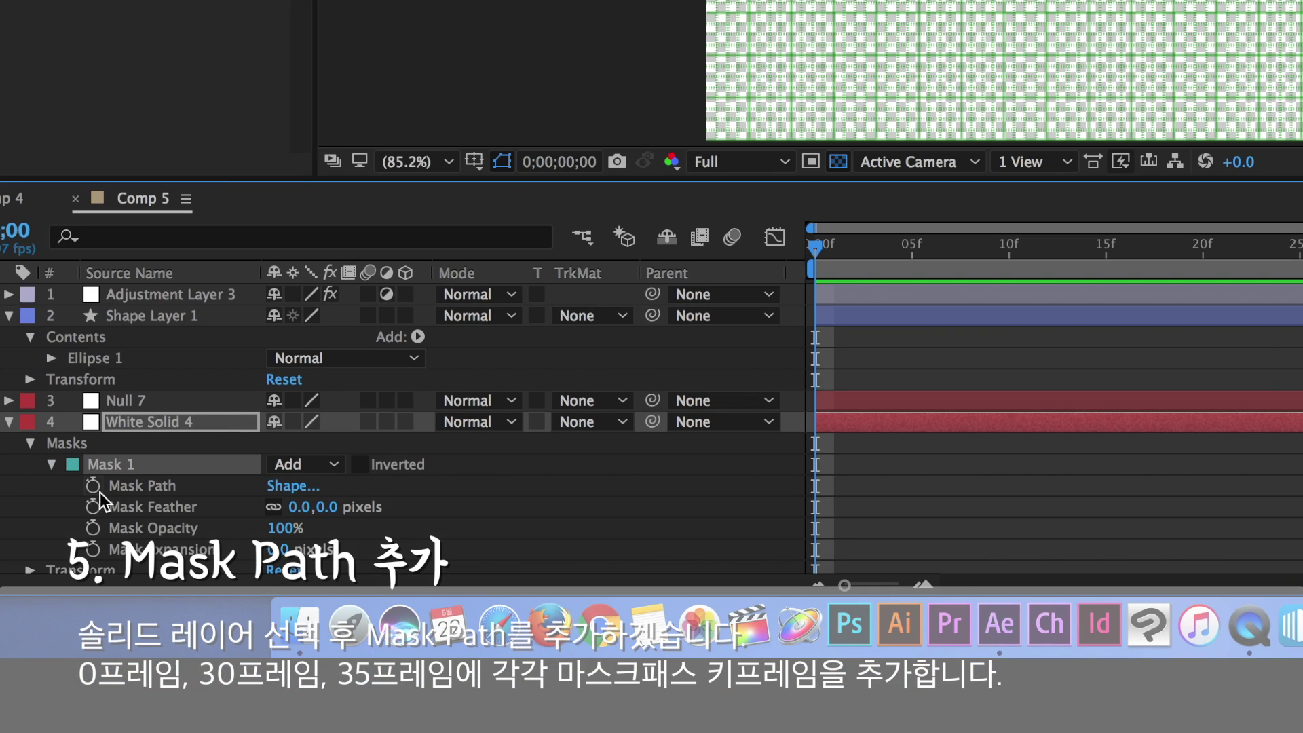
click(95, 485)
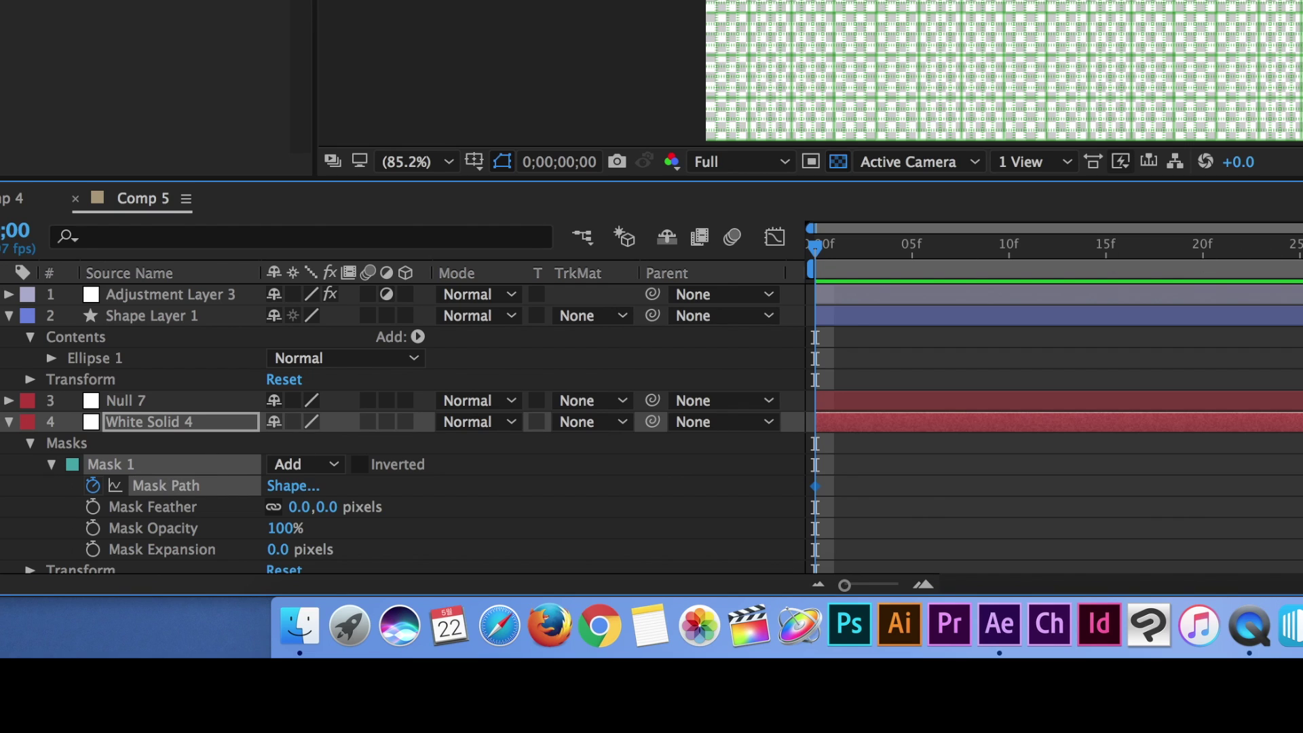
Step: Keyframe the mask at 0;00;01;00, made slightly smaller and moved in beside the red center marker
click(1134, 255)
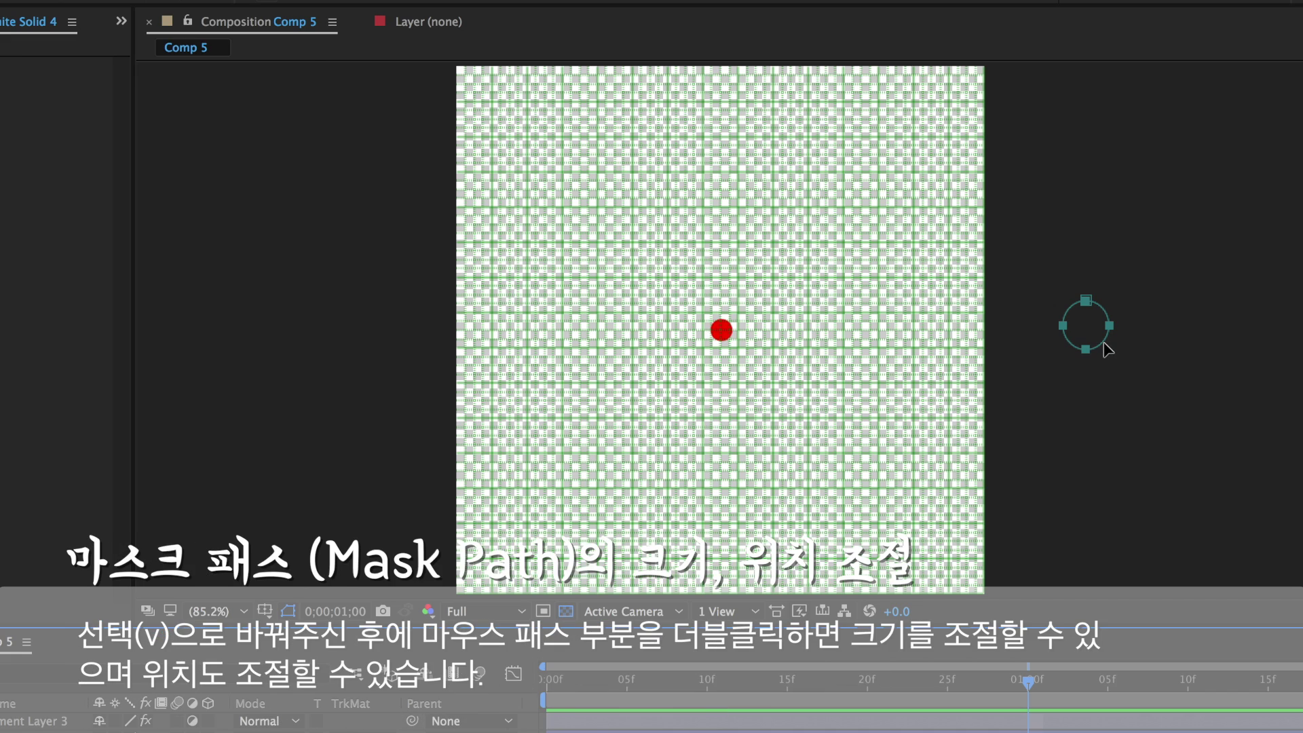
double_click(1103, 345)
click(1107, 347)
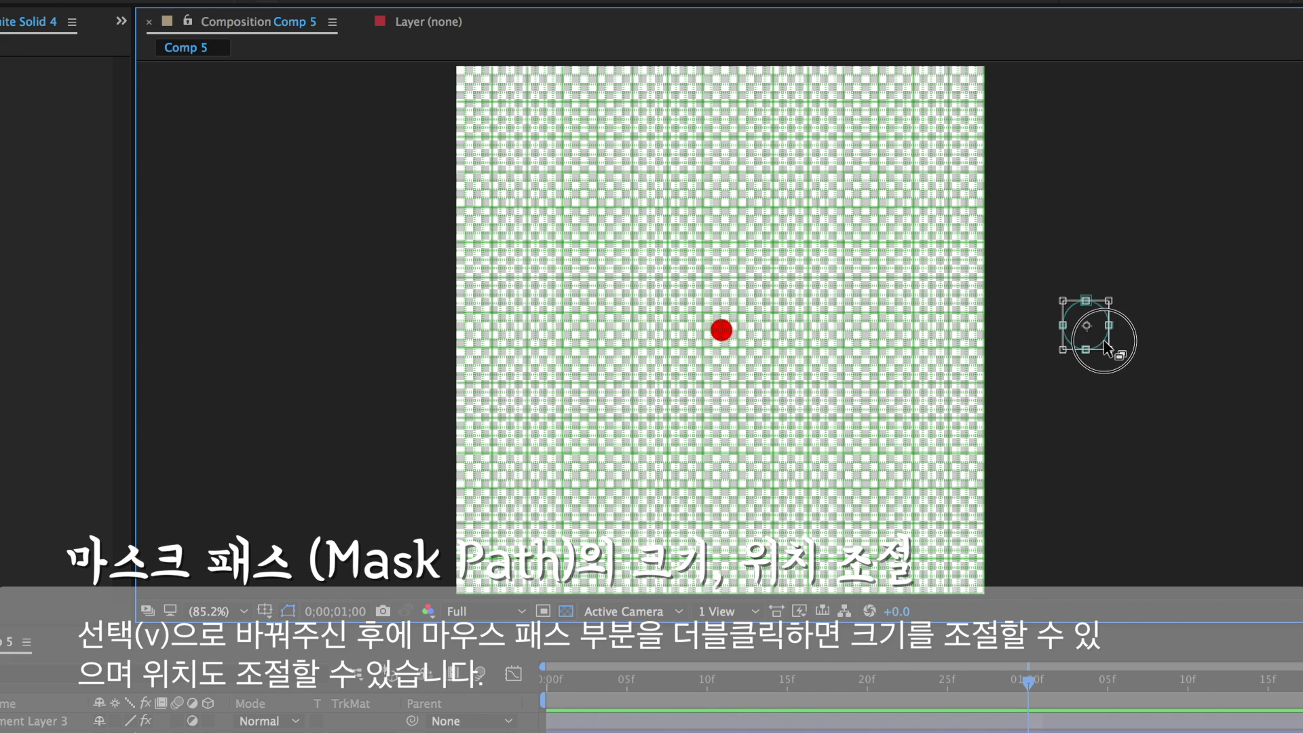
drag(1083, 346, 763, 340)
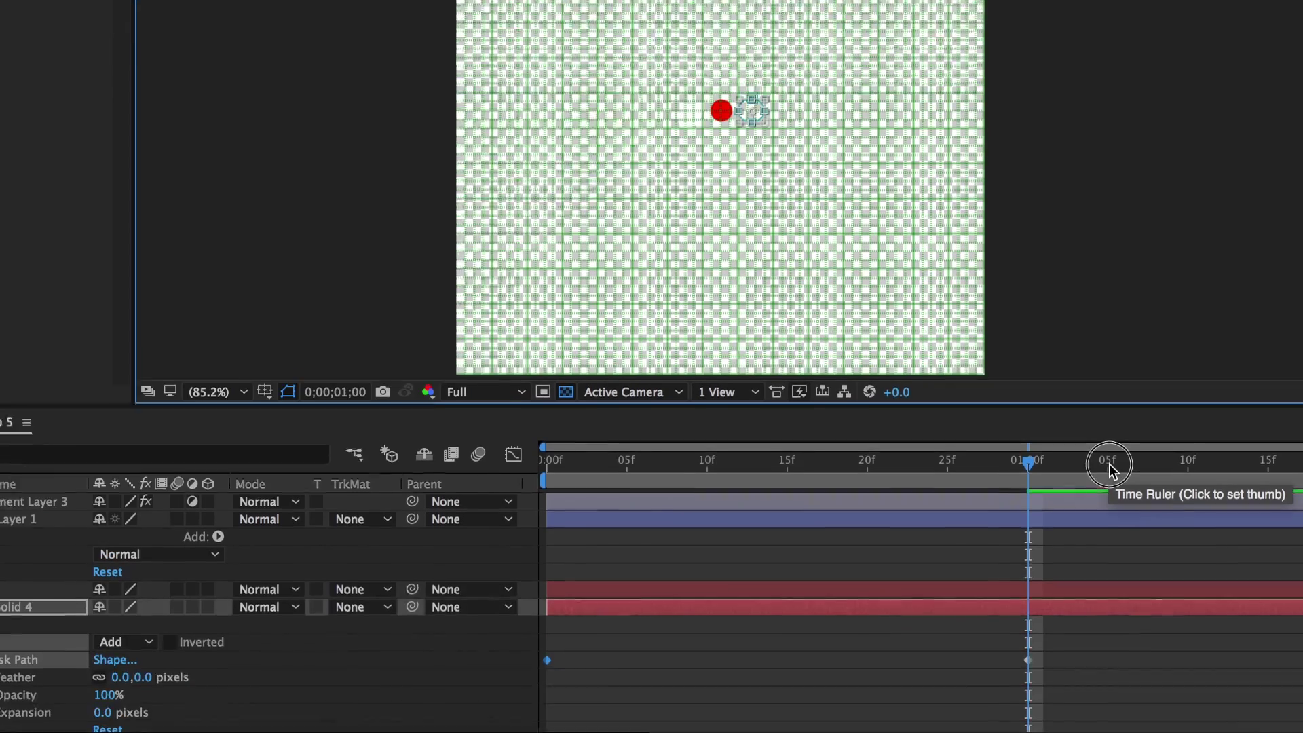
Step: Keyframe the mask at 0;00;01;05, moved onto the red center marker and scaled down
click(1108, 683)
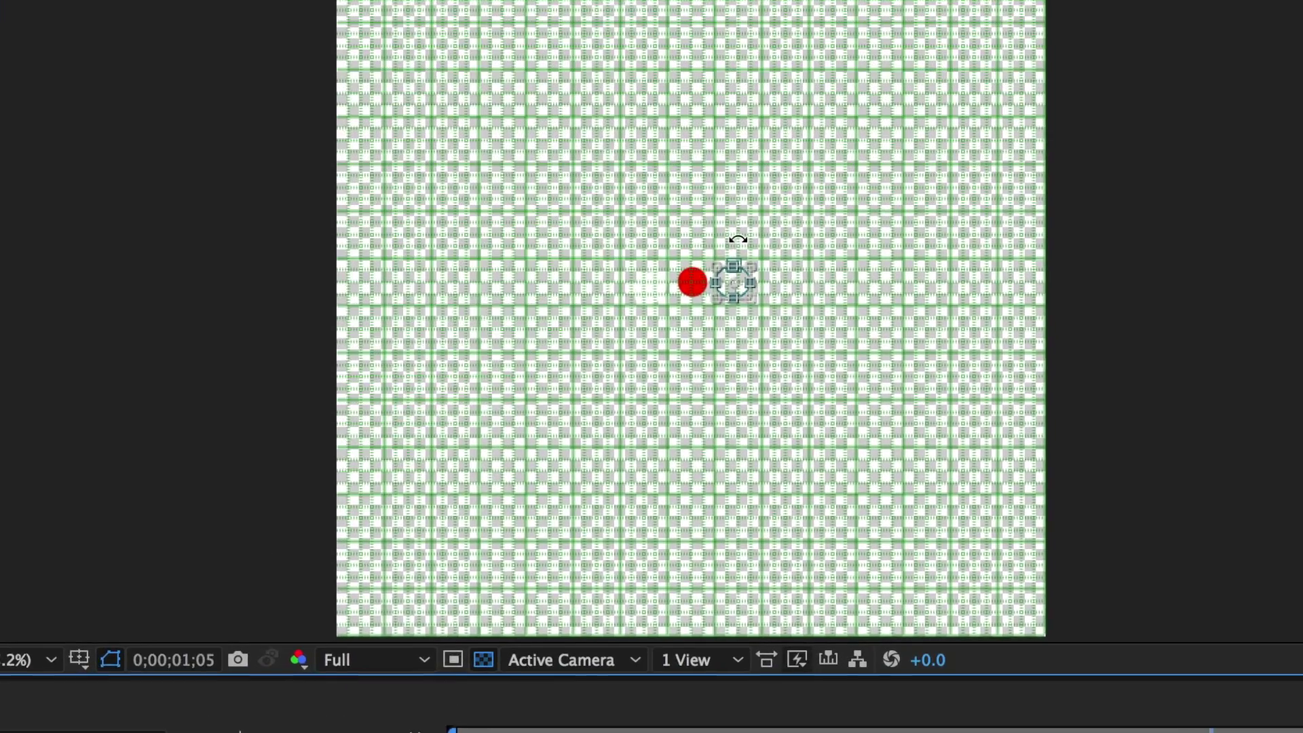
scroll(732, 263, up, 2)
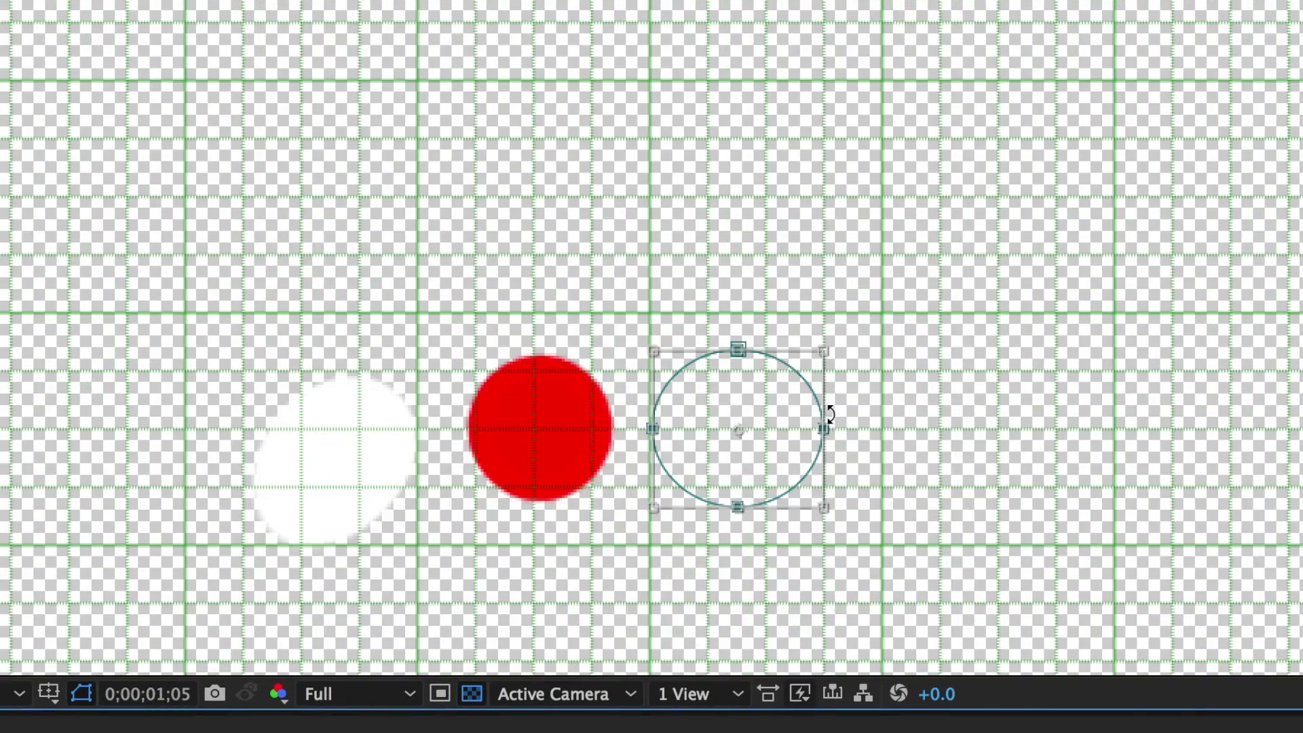
drag(756, 427, 617, 428)
drag(617, 510, 536, 445)
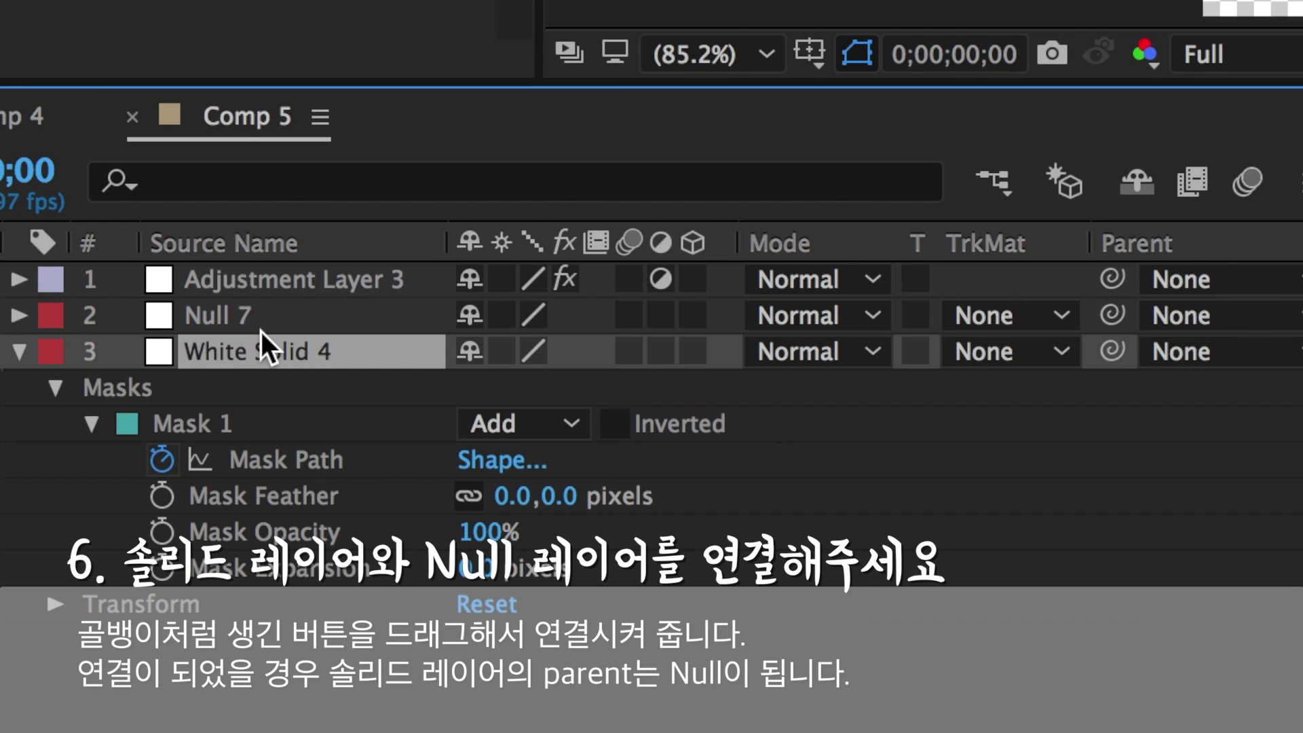
Step: Parent the White Solid 4 layer to the Null 7 layer
click(260, 329)
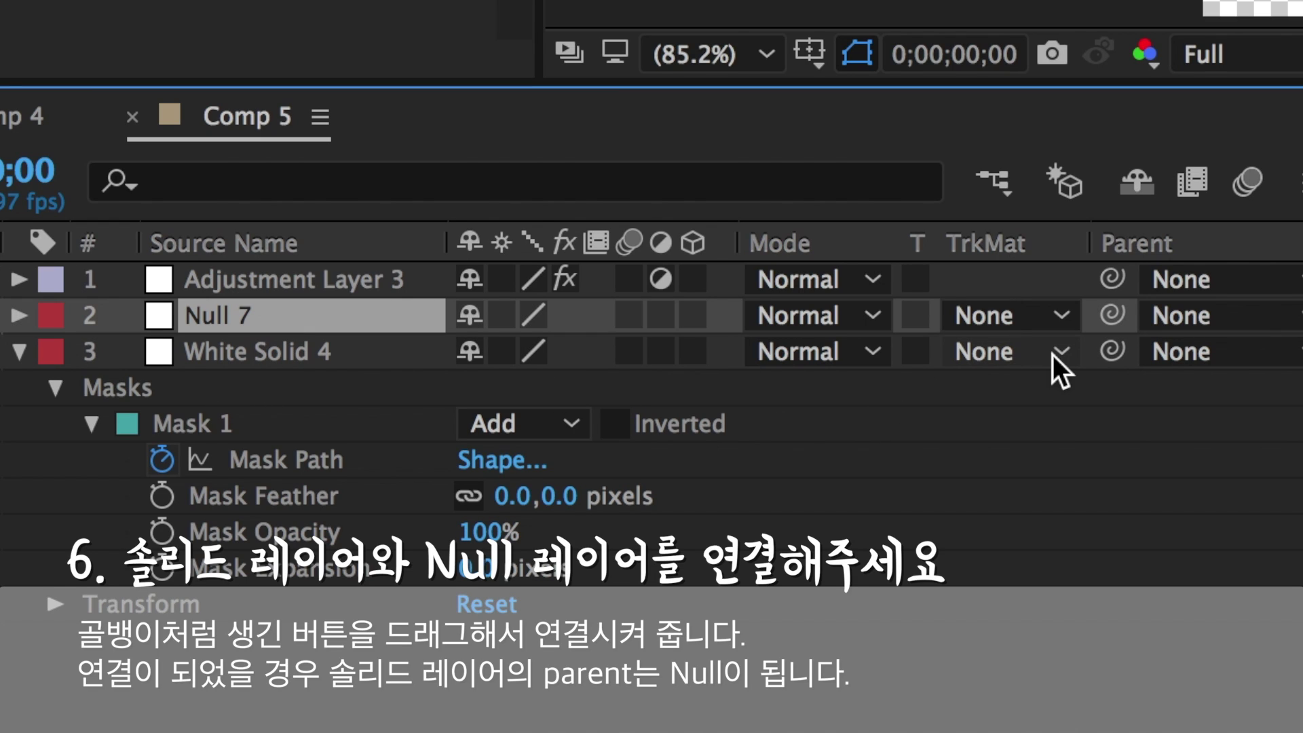
click(217, 360)
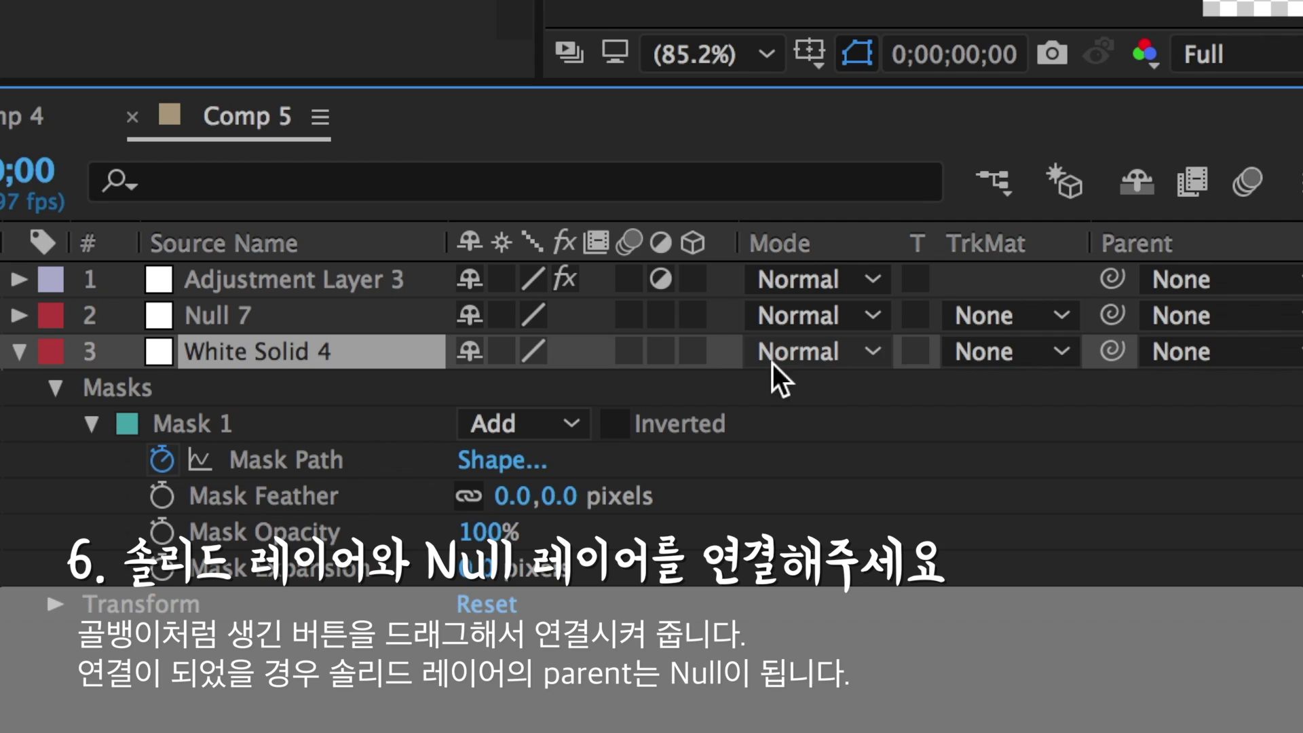
drag(1113, 365, 233, 318)
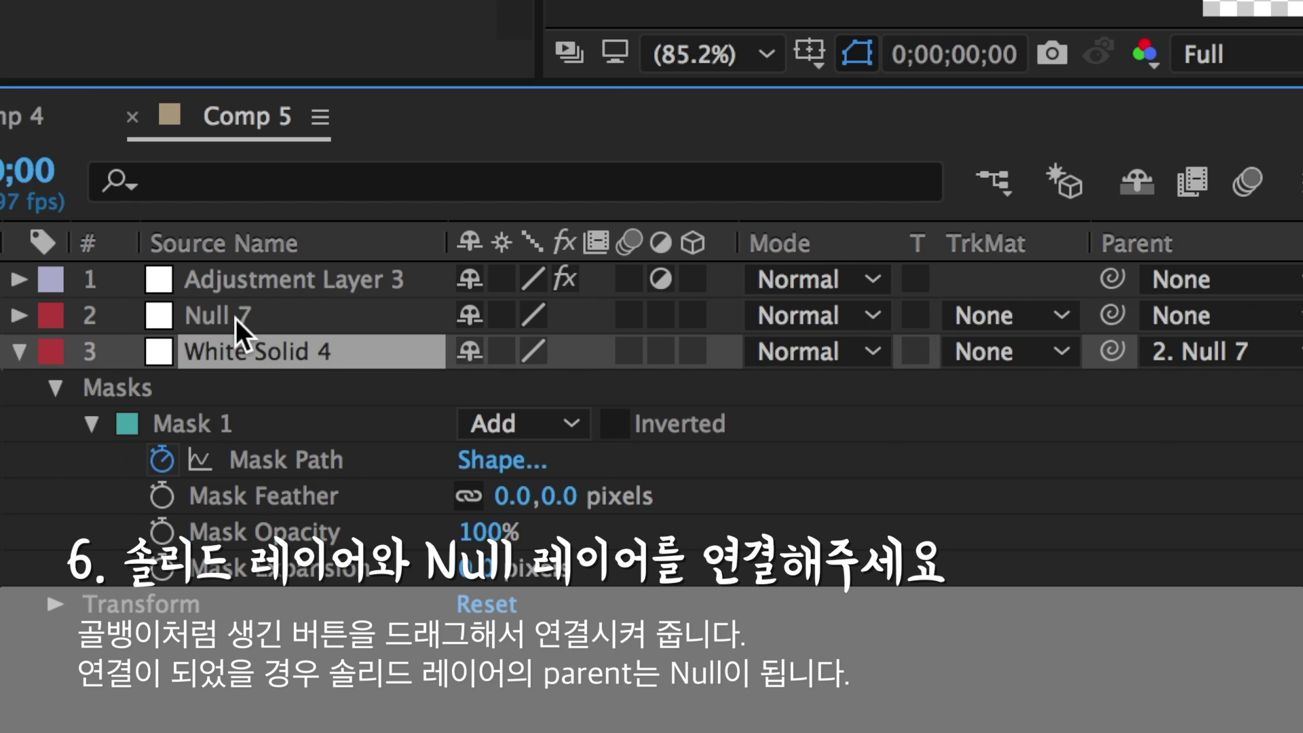
click(236, 318)
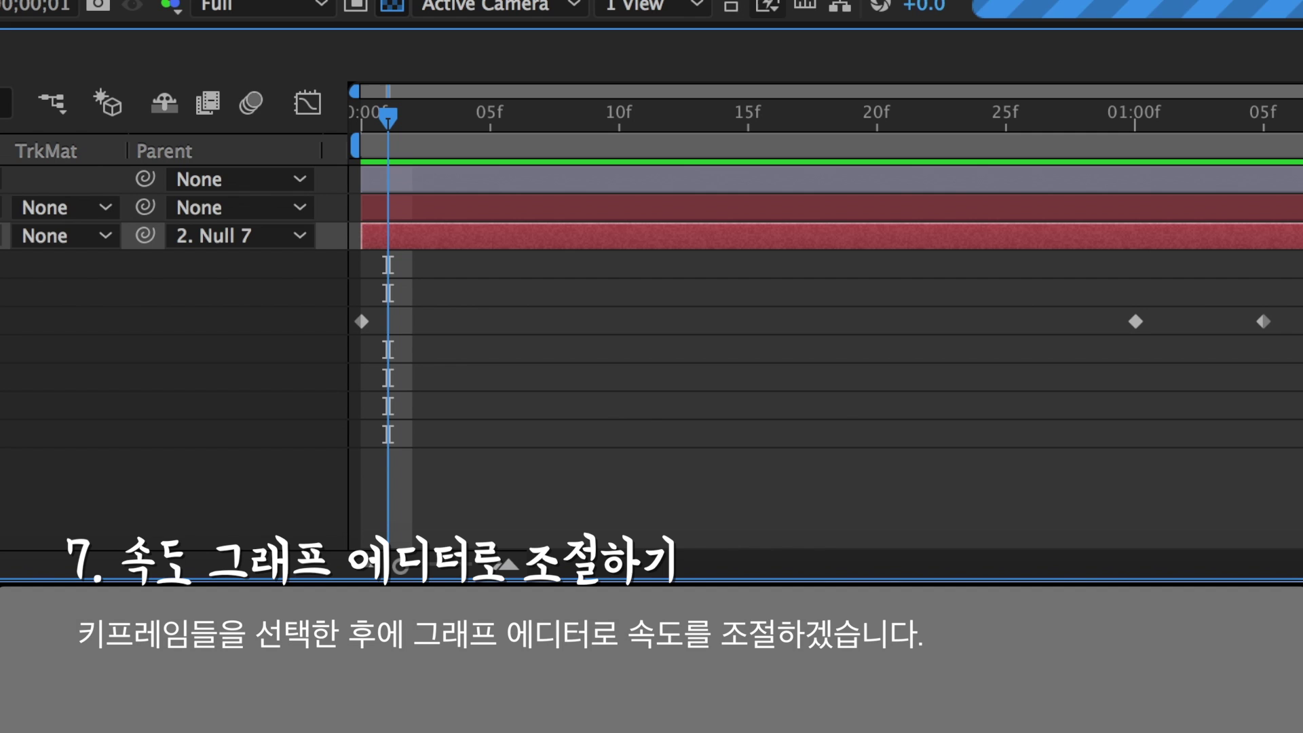
Step: Reshape the Mask Path speed graph, bringing the first and last keyframes down to zero speed and adjusting the handles for a slow start
drag(1300, 348, 344, 310)
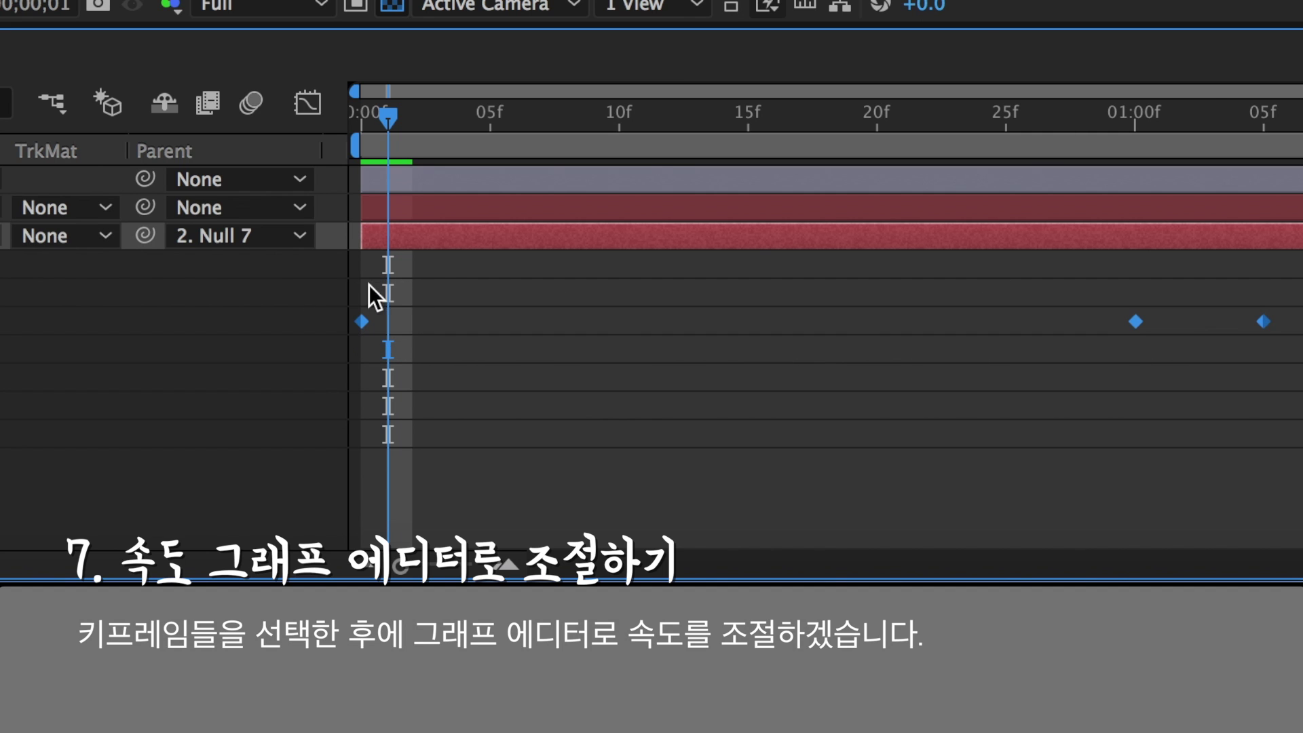
click(324, 103)
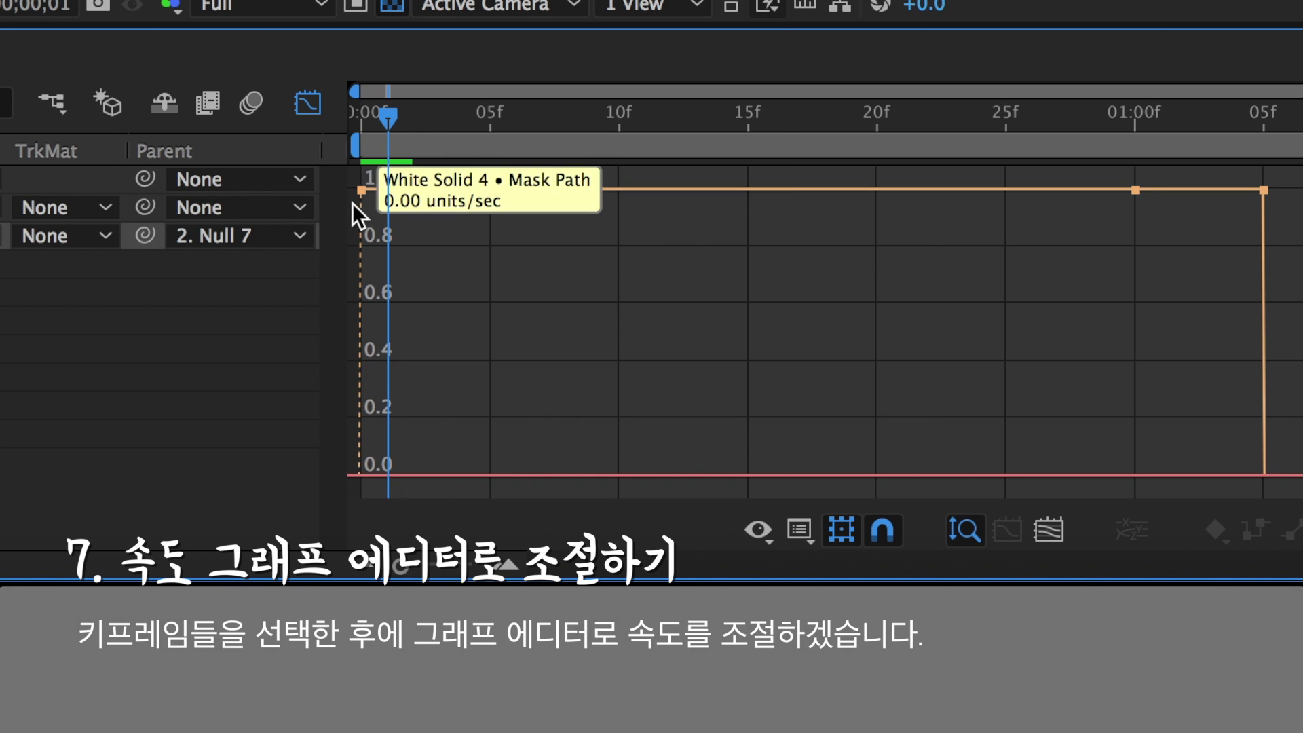
drag(359, 192, 355, 480)
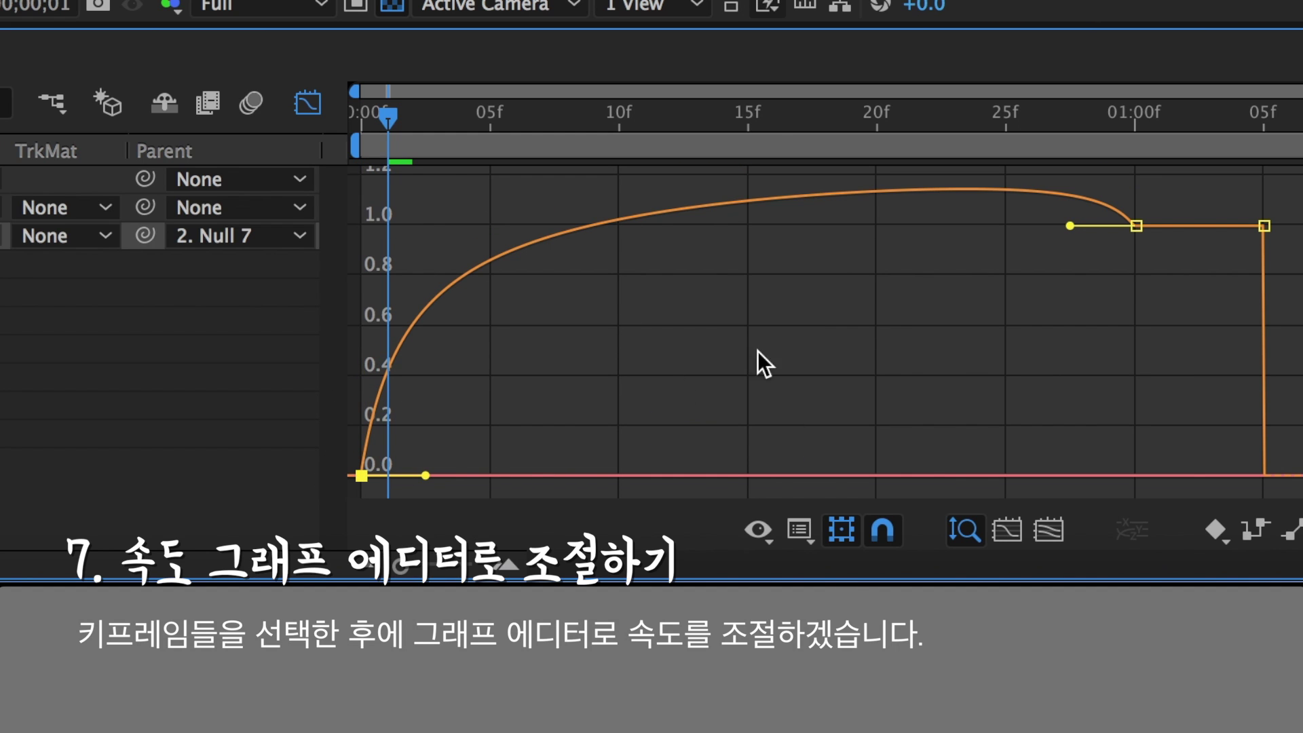
drag(1137, 227, 1141, 95)
drag(1144, 309, 1136, 237)
drag(1263, 332, 1263, 475)
drag(430, 477, 633, 475)
drag(1140, 242, 1233, 243)
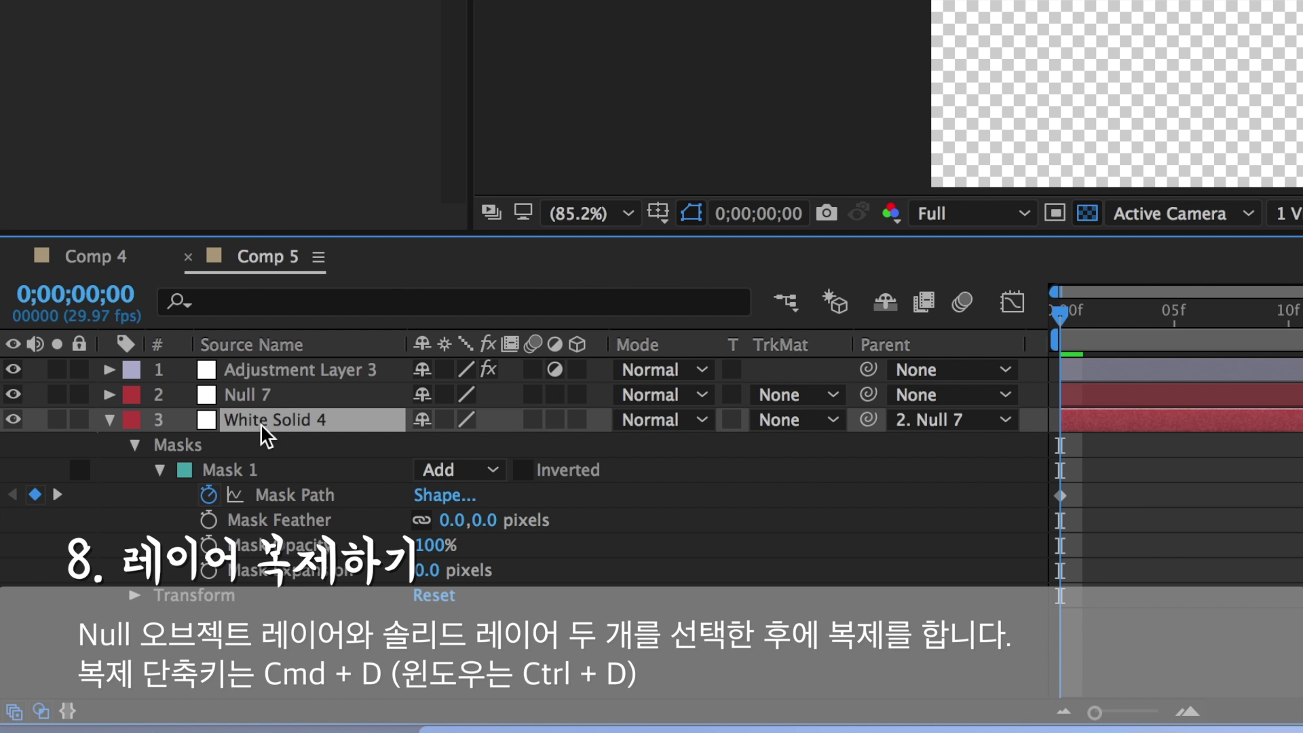
Step: Duplicate the Null 7 and White Solid 4 layers together and set the duplicated null's rotation to 0x-180°
shift+click(277, 397)
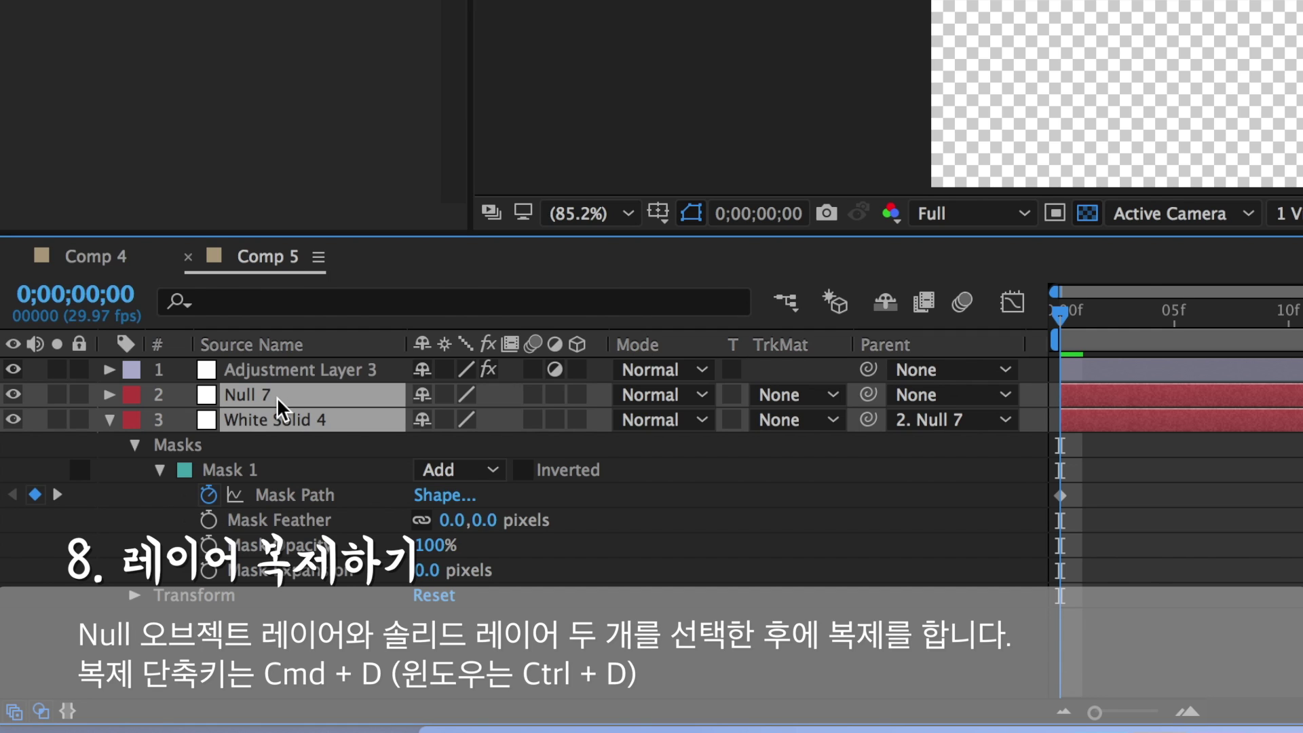
key(super+d)
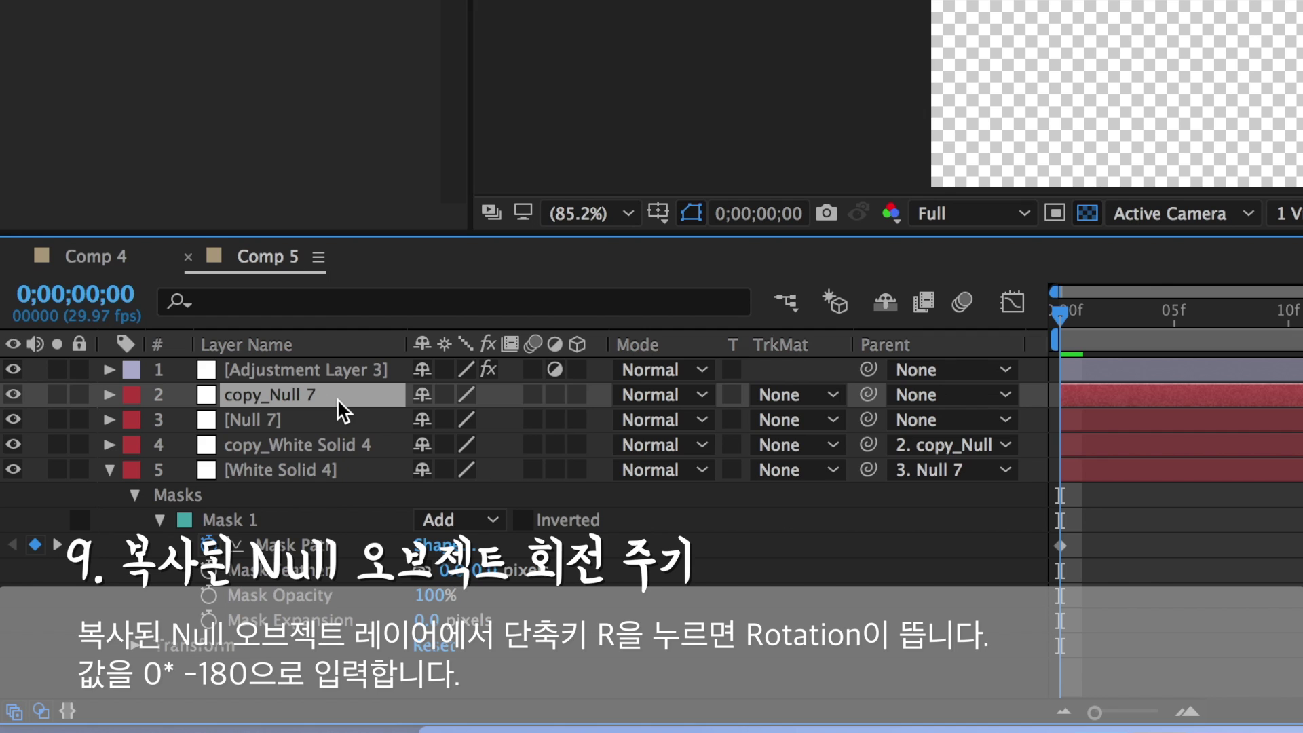
key(r)
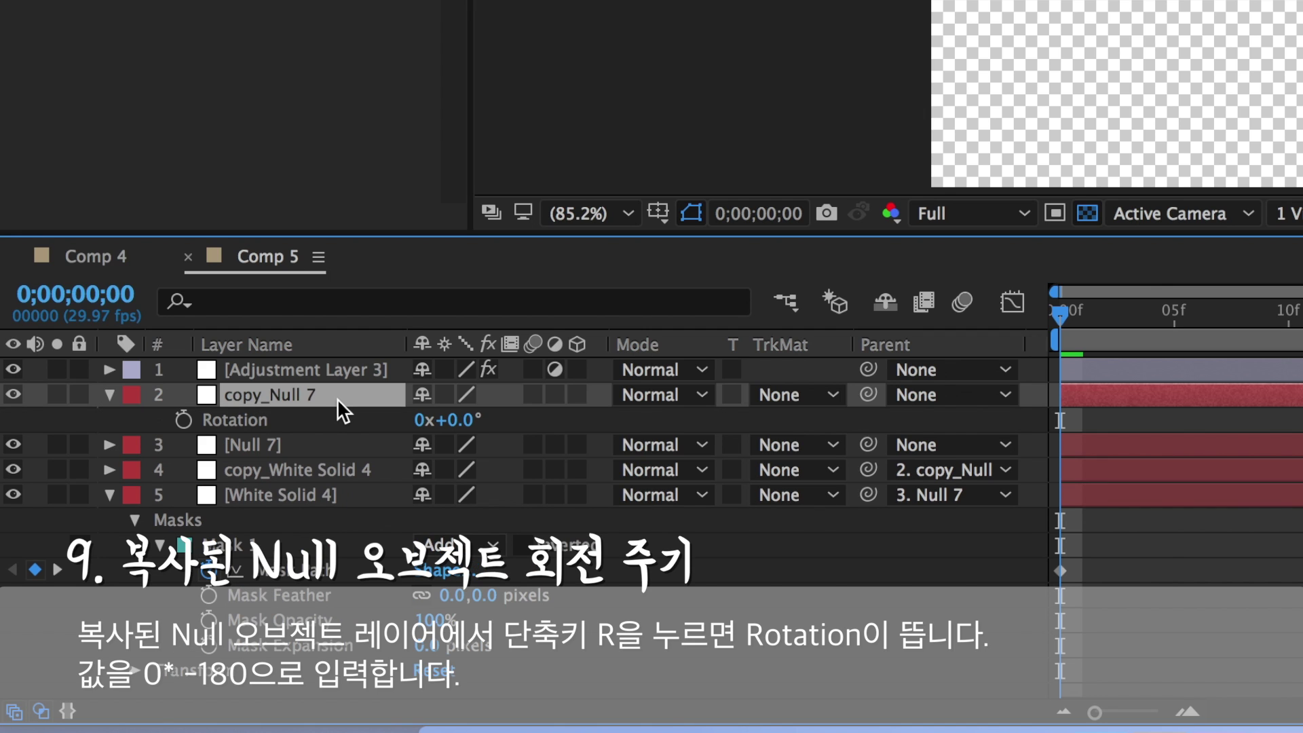
click(469, 428)
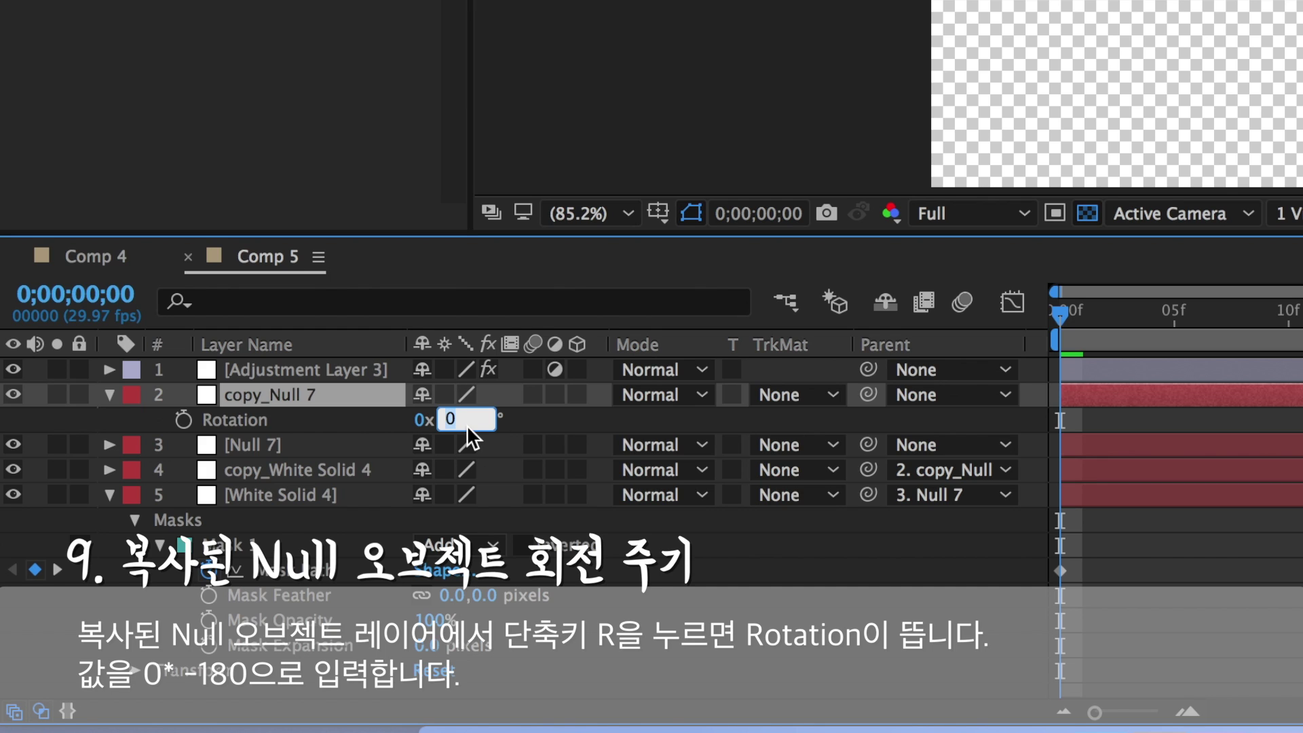
text(-18)
key(Return)
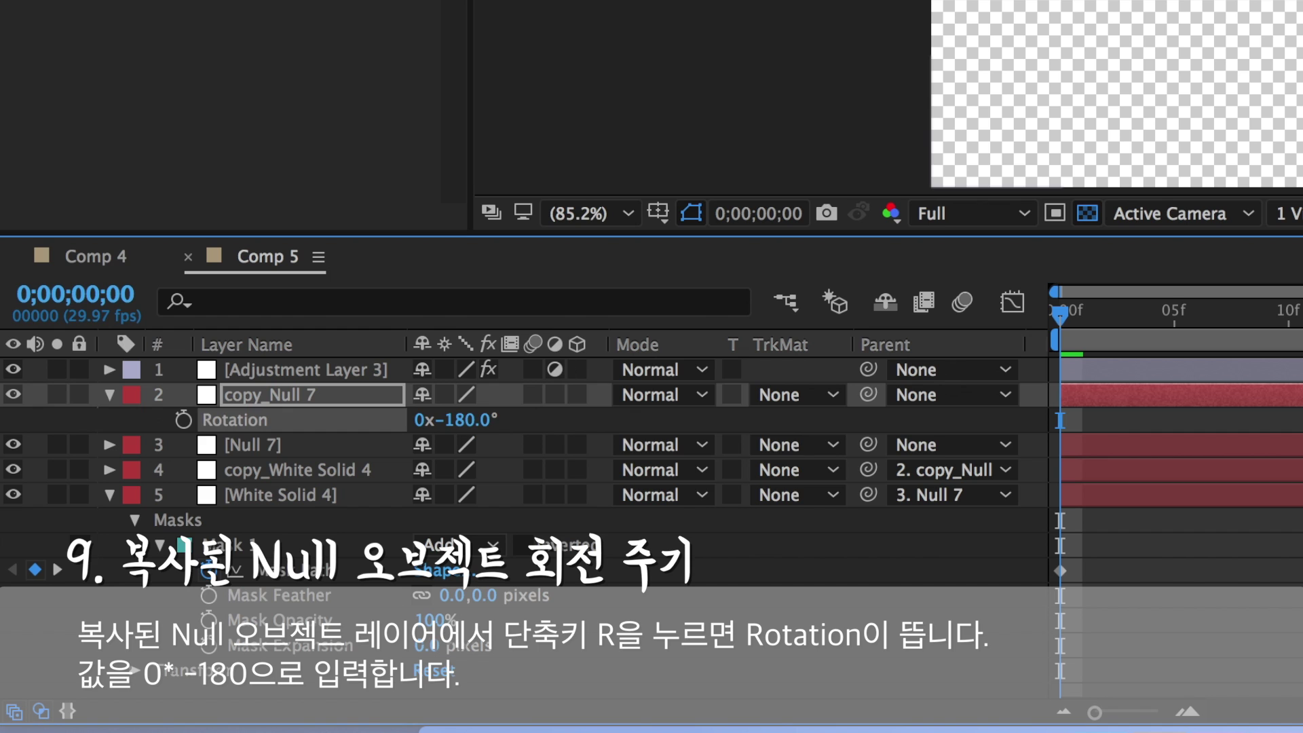
click(1082, 315)
drag(1080, 314, 1049, 317)
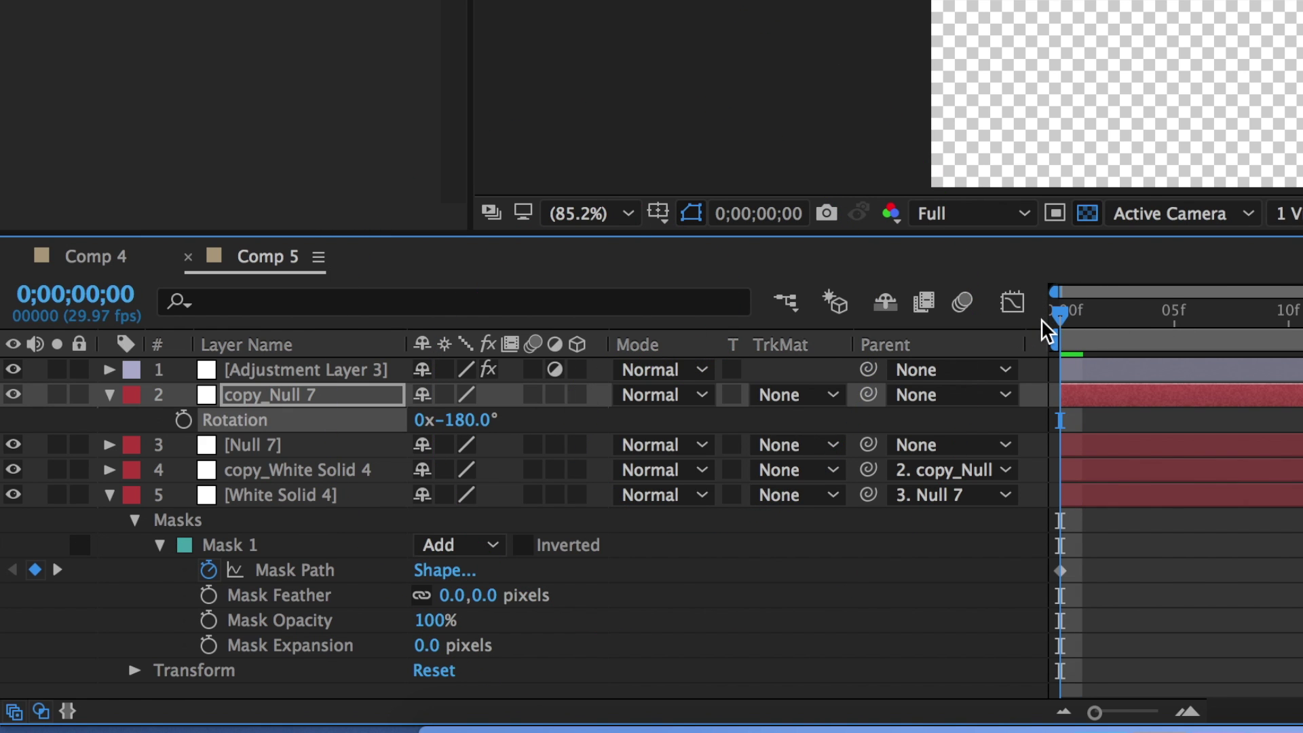